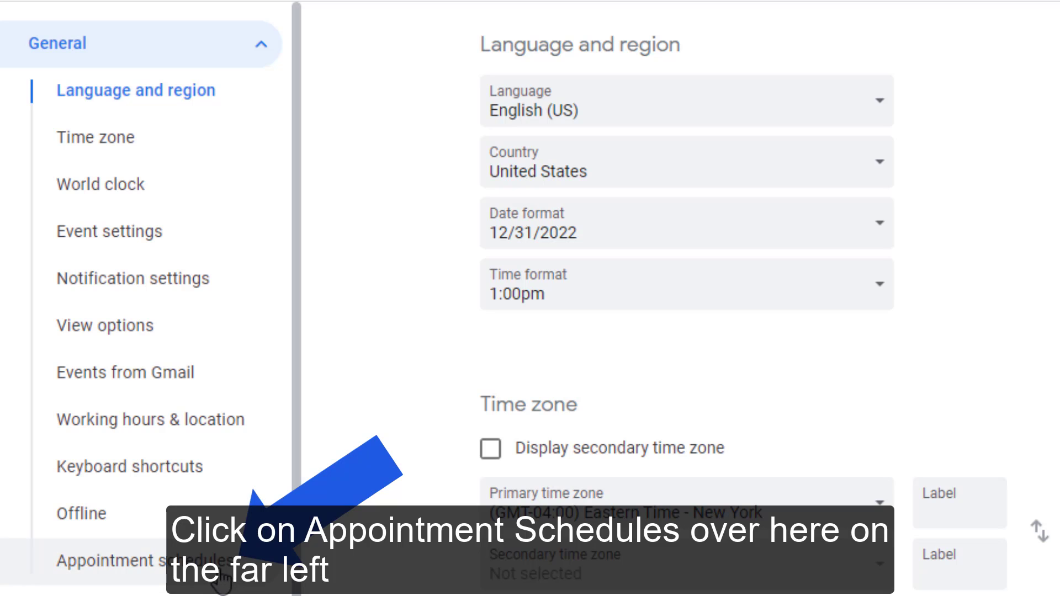
Step: Enable creating appointment schedules instead of appointment slots in the calendar settings and return to the calendar
{"action": "left_click", "coordinate": [221, 571]}
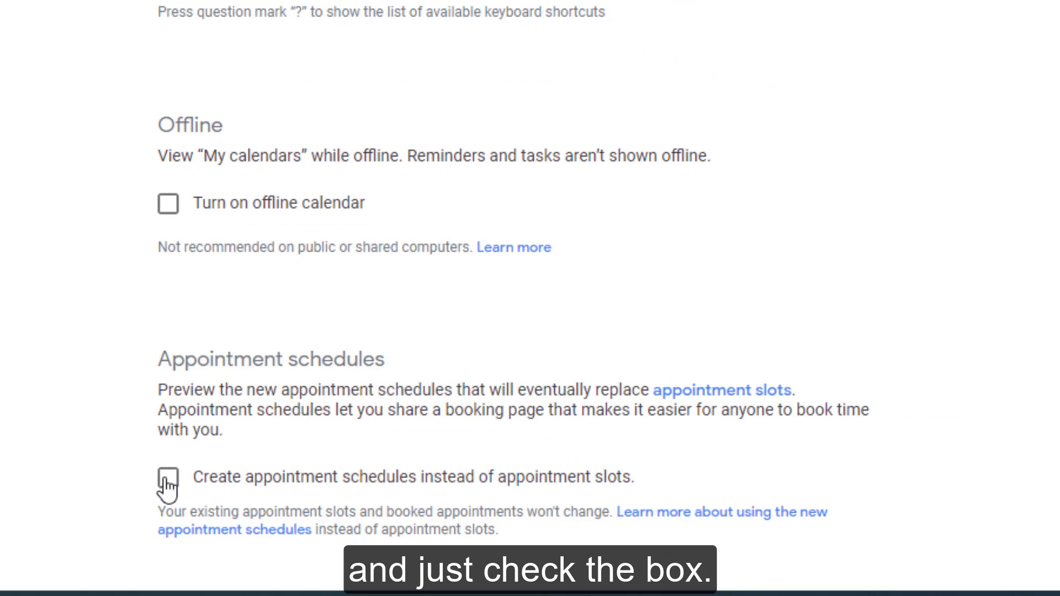
{"action": "left_click", "coordinate": [168, 480]}
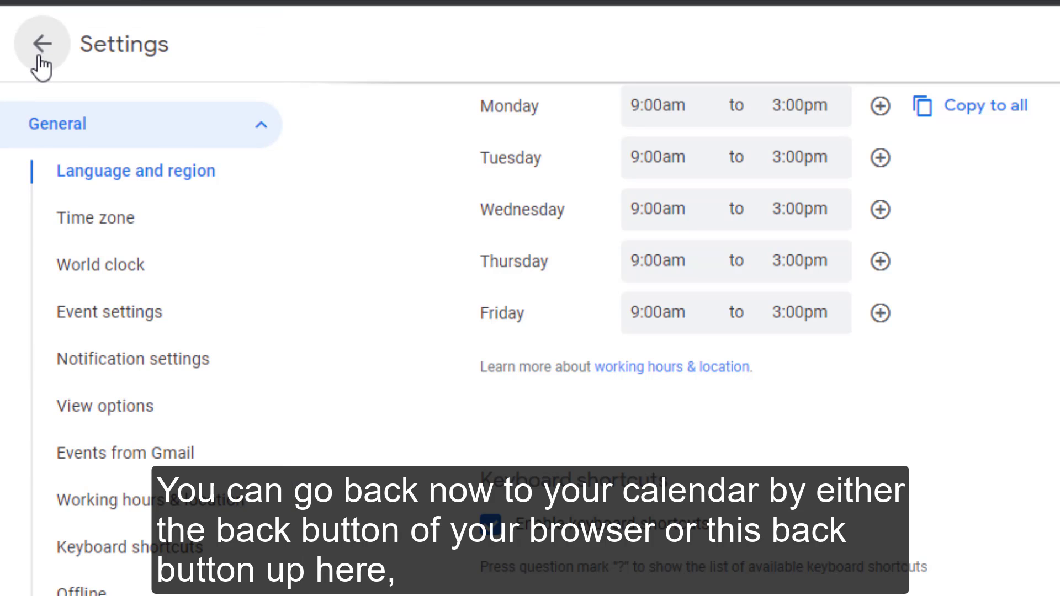
{"action": "left_click", "coordinate": [38, 56]}
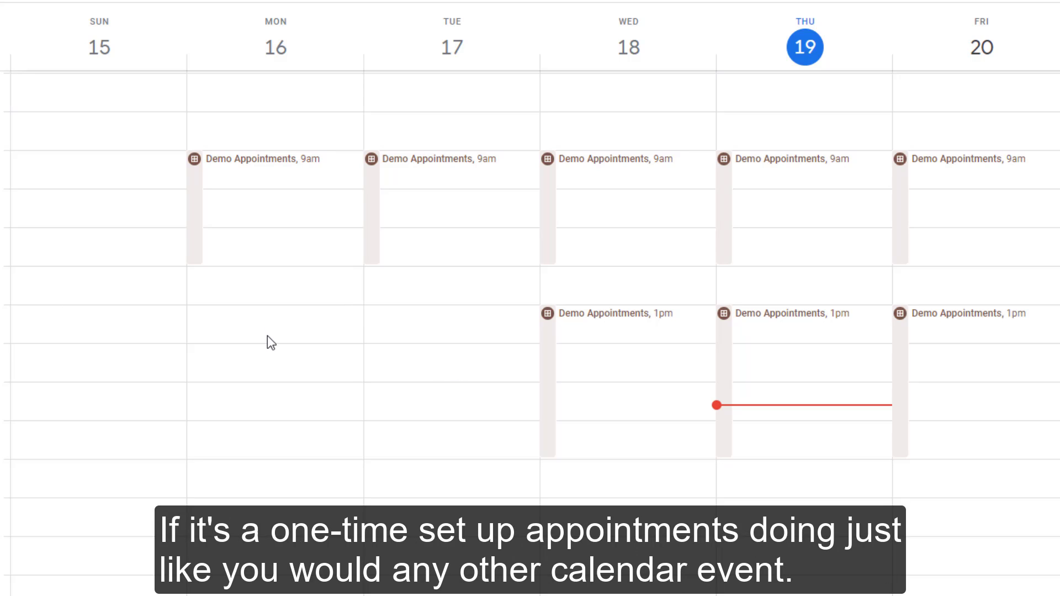
{"action": "left_click_drag", "start_coordinate": [280, 313], "coordinate": [291, 447]}
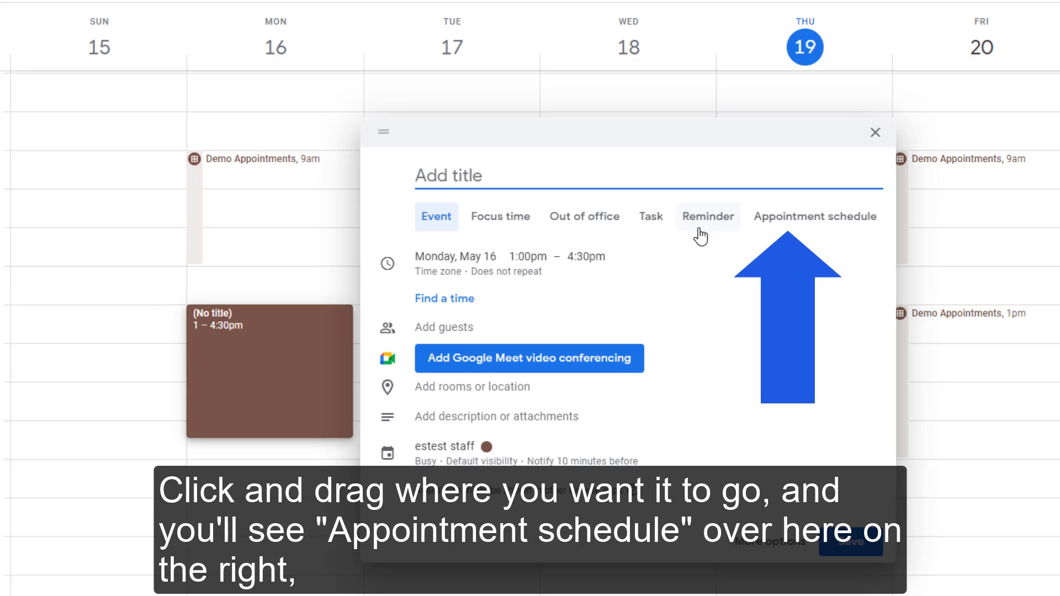
{"action": "left_click", "coordinate": [774, 221]}
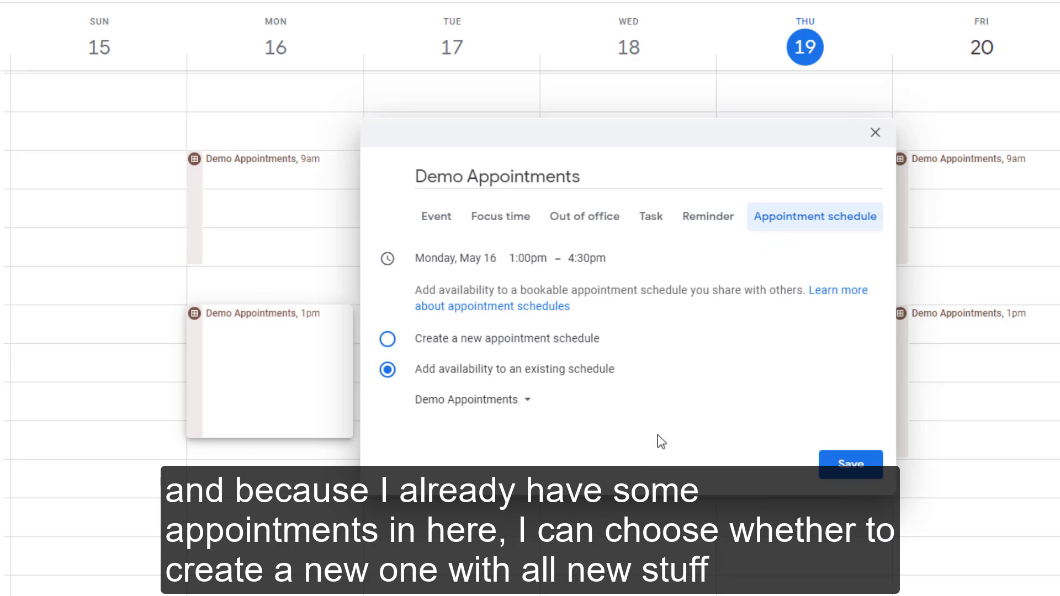
{"action": "left_click", "coordinate": [422, 345]}
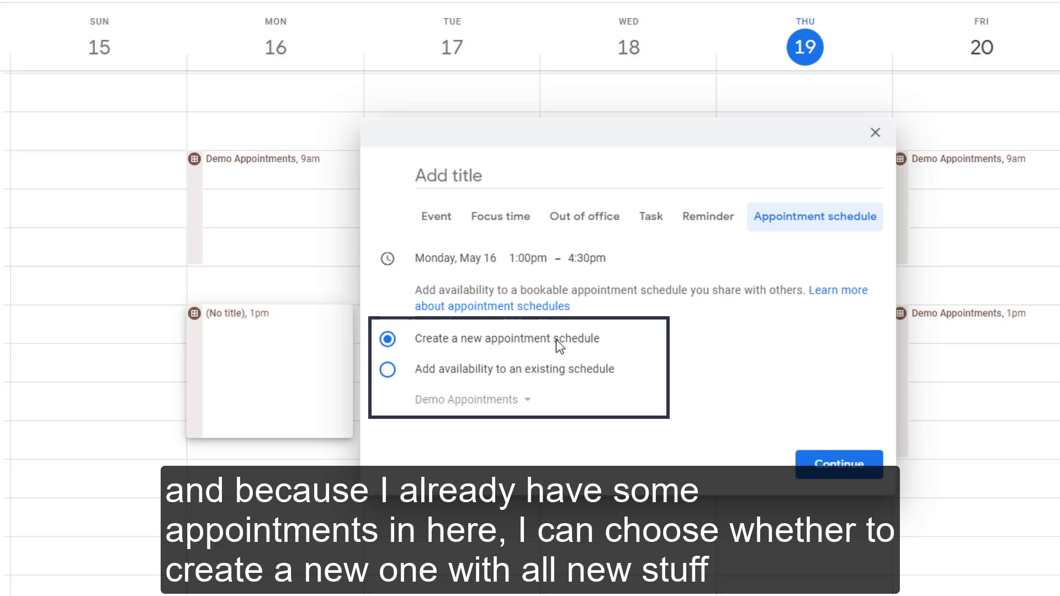
{"action": "left_click", "coordinate": [389, 371]}
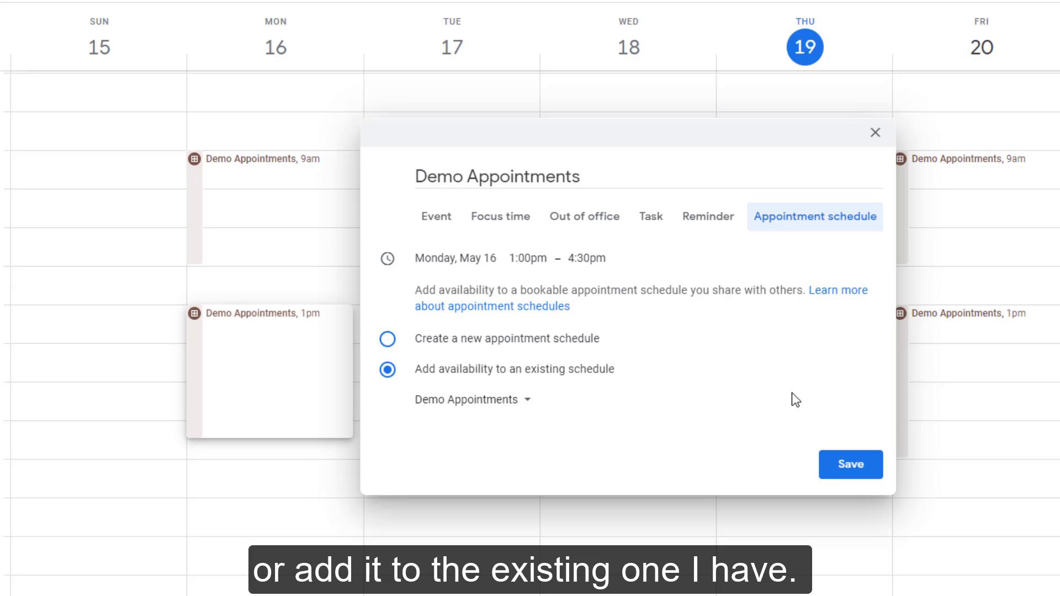
{"action": "left_click", "coordinate": [388, 340]}
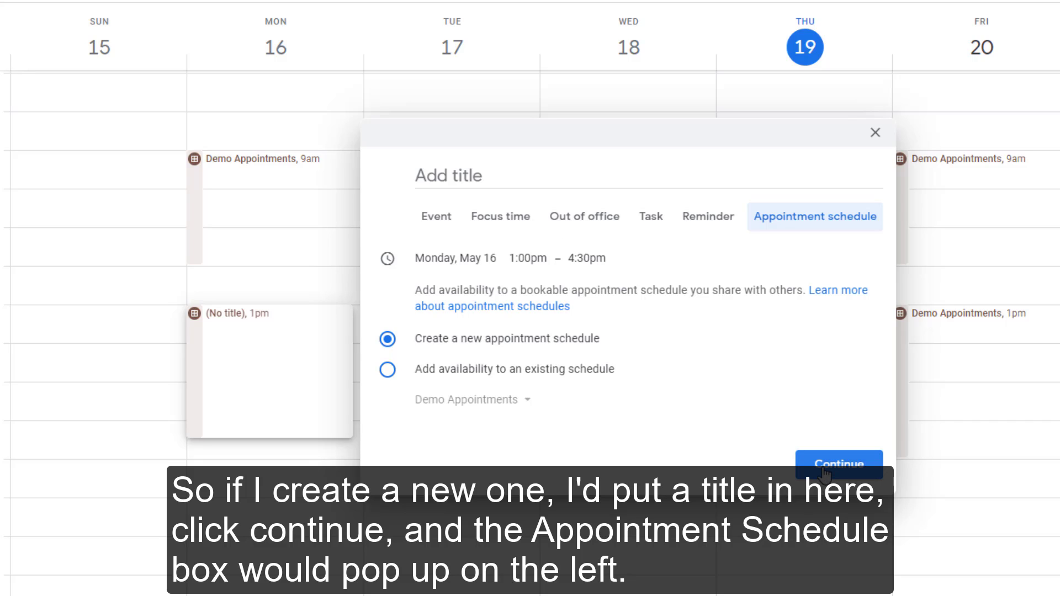
{"action": "left_click", "coordinate": [874, 133]}
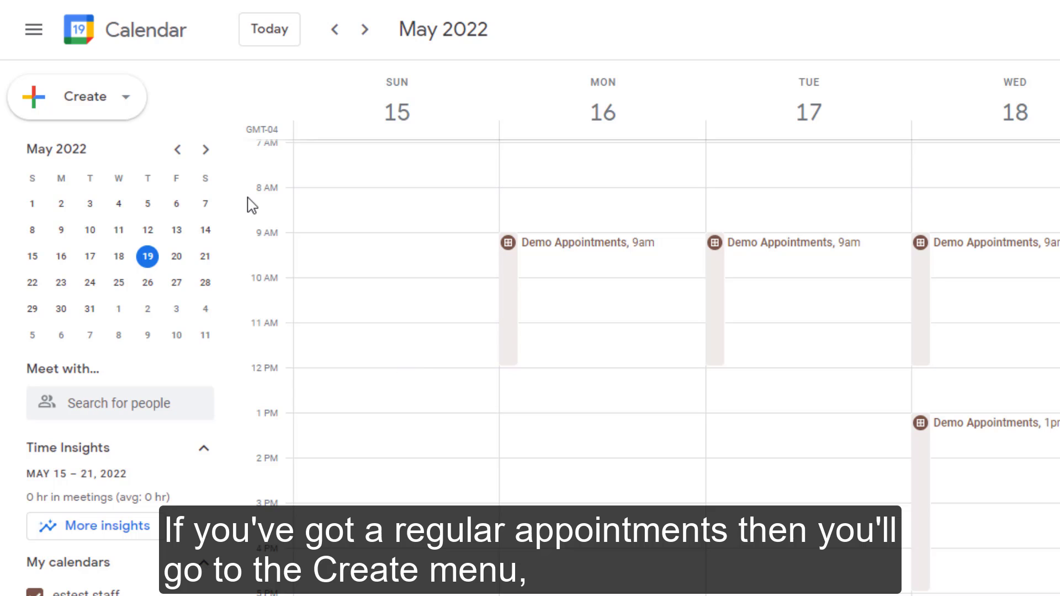
Step: Start a new bookable appointment schedule titled "Demo Appts 2"
{"action": "left_click", "coordinate": [128, 117]}
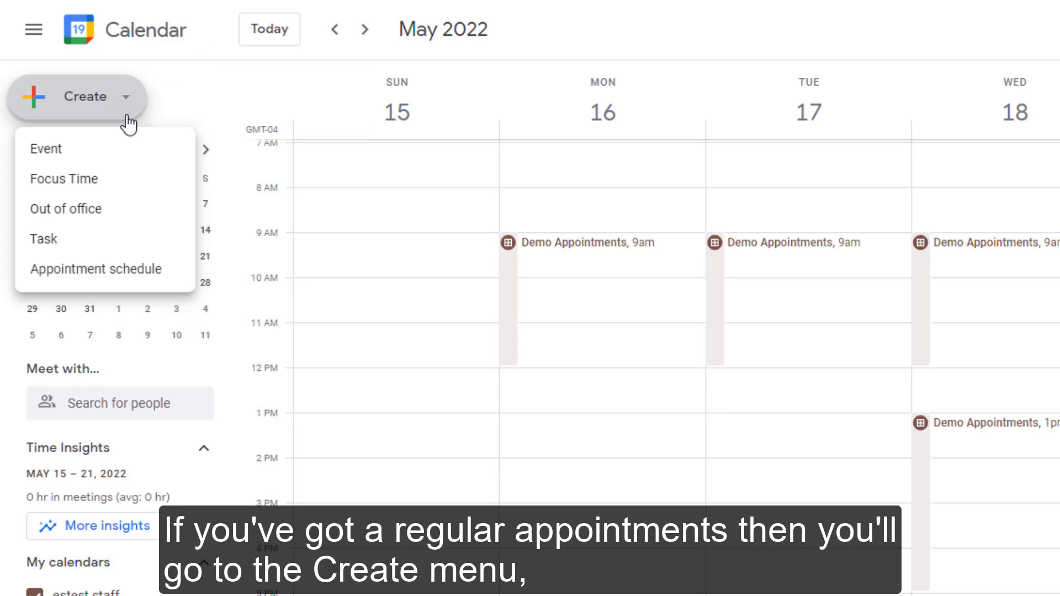
{"action": "left_click", "coordinate": [133, 271]}
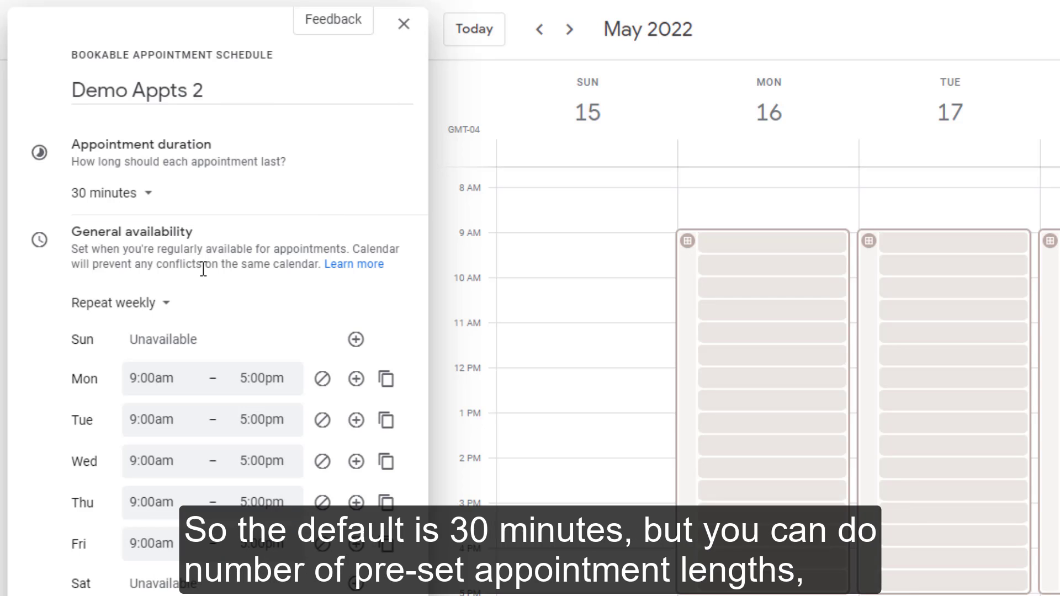
{"action": "left_click", "coordinate": [151, 198]}
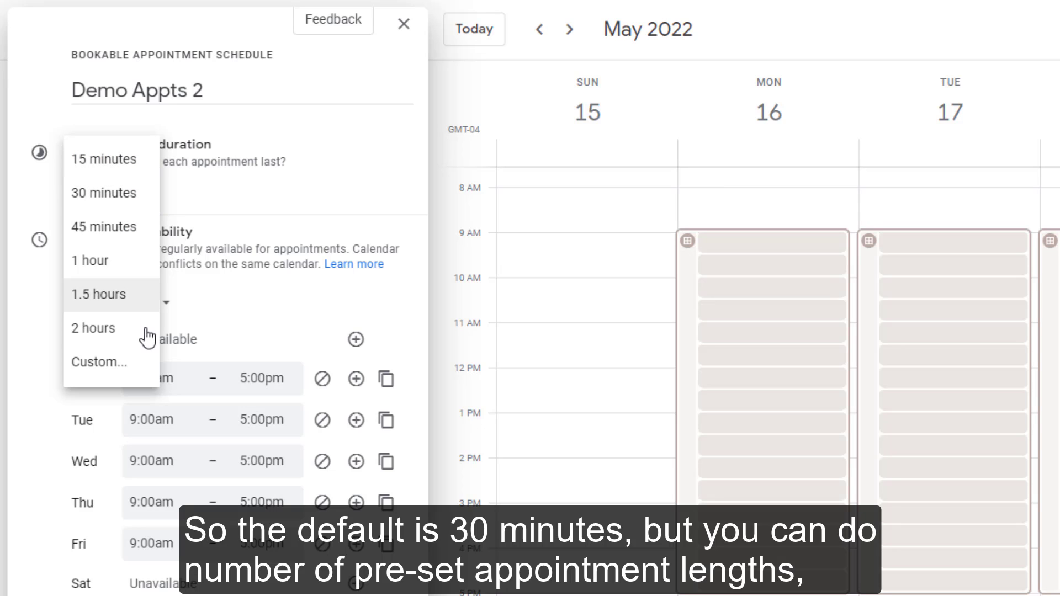
{"action": "left_click", "coordinate": [124, 369]}
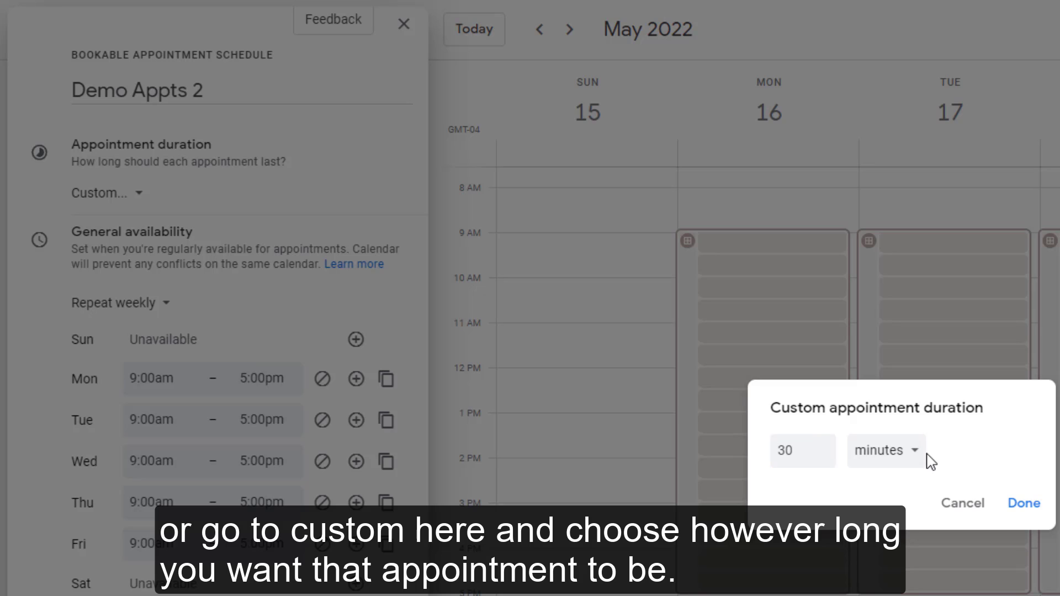
{"action": "left_click", "coordinate": [976, 502]}
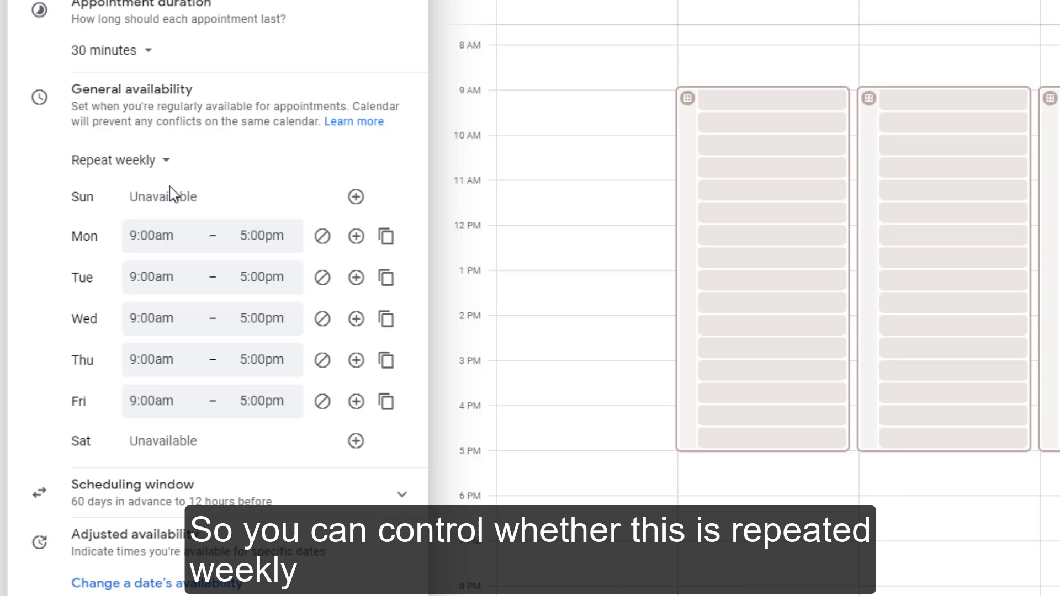
{"action": "left_click", "coordinate": [170, 168]}
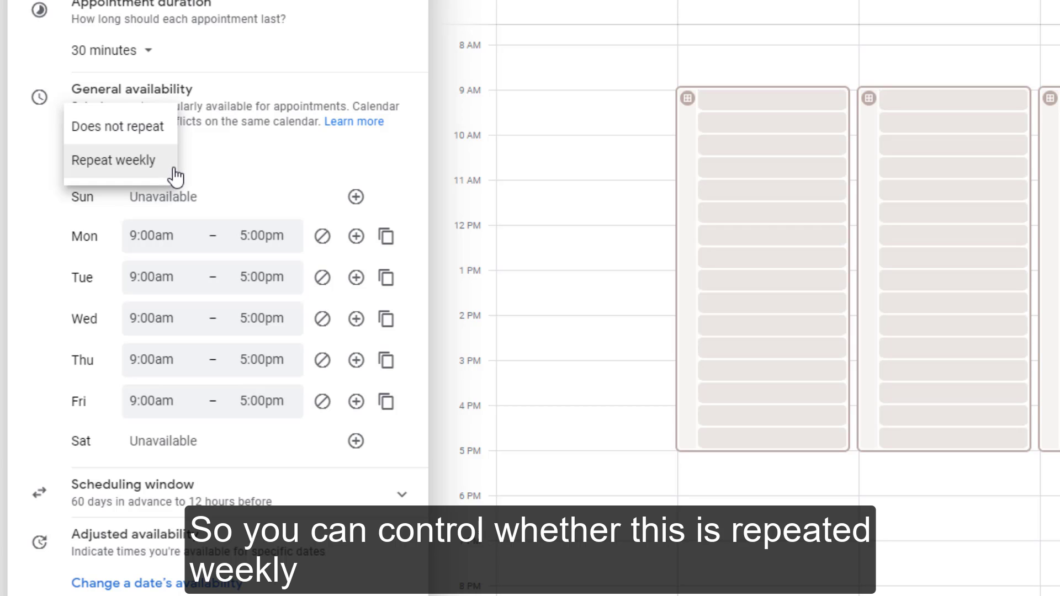
{"action": "left_click", "coordinate": [164, 145]}
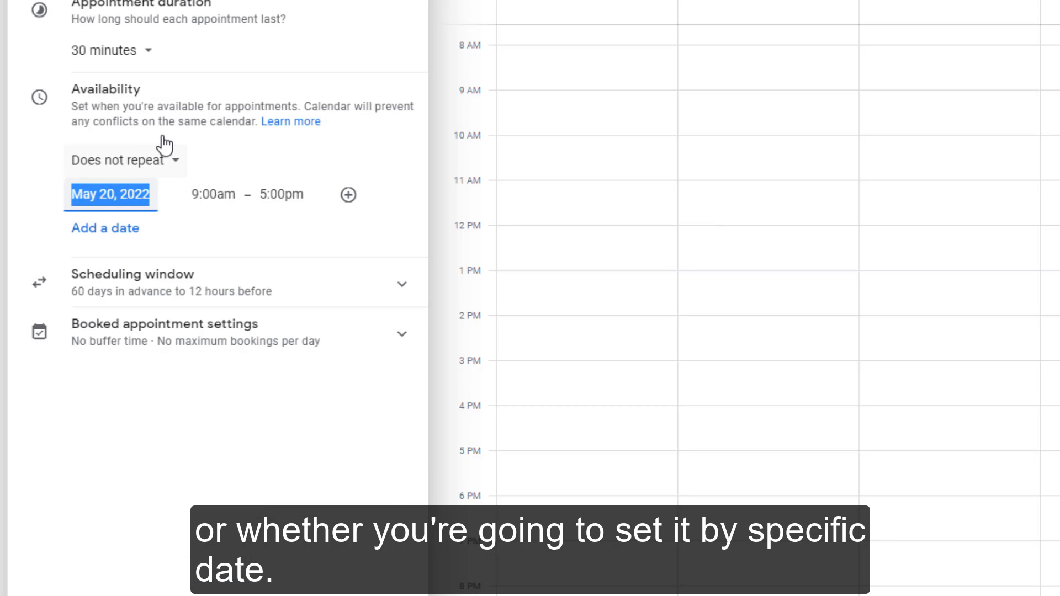
{"action": "left_click", "coordinate": [158, 169]}
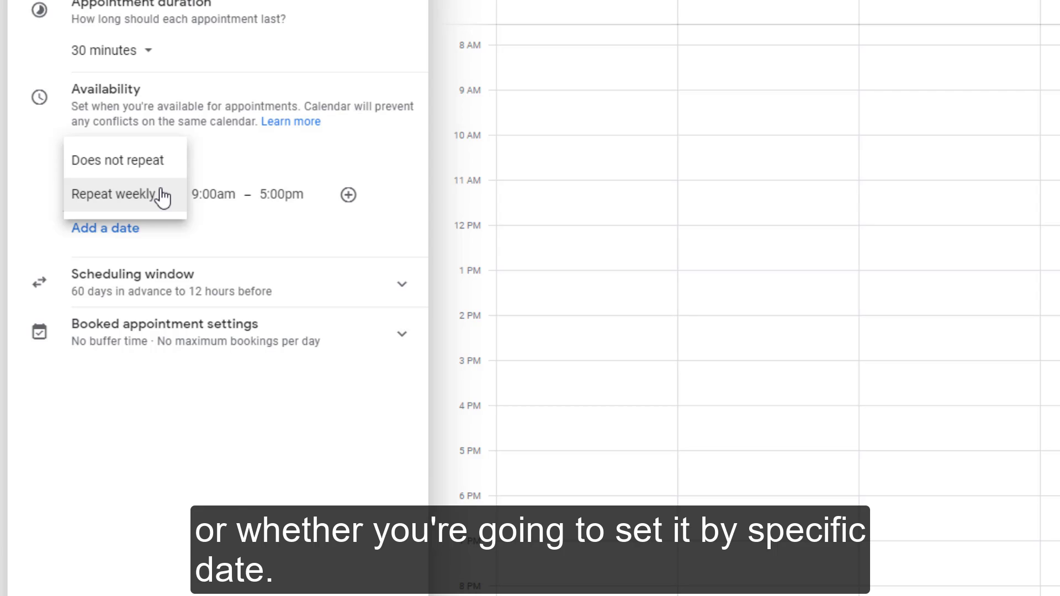
{"action": "left_click", "coordinate": [160, 194]}
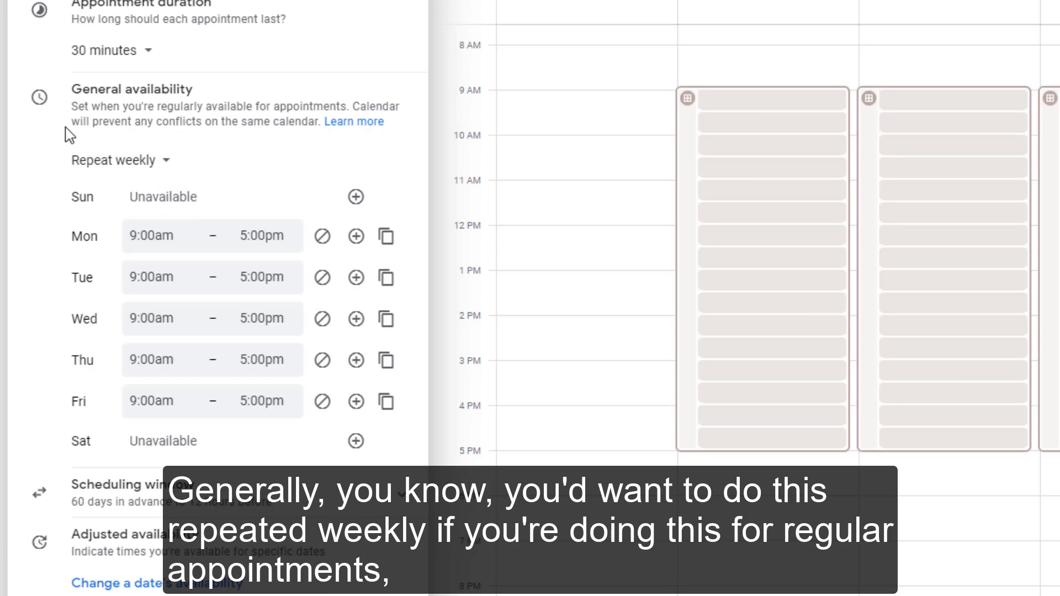
{"action": "left_click", "coordinate": [135, 162]}
{"action": "right_click", "coordinate": [136, 162]}
{"action": "left_click", "coordinate": [118, 124]}
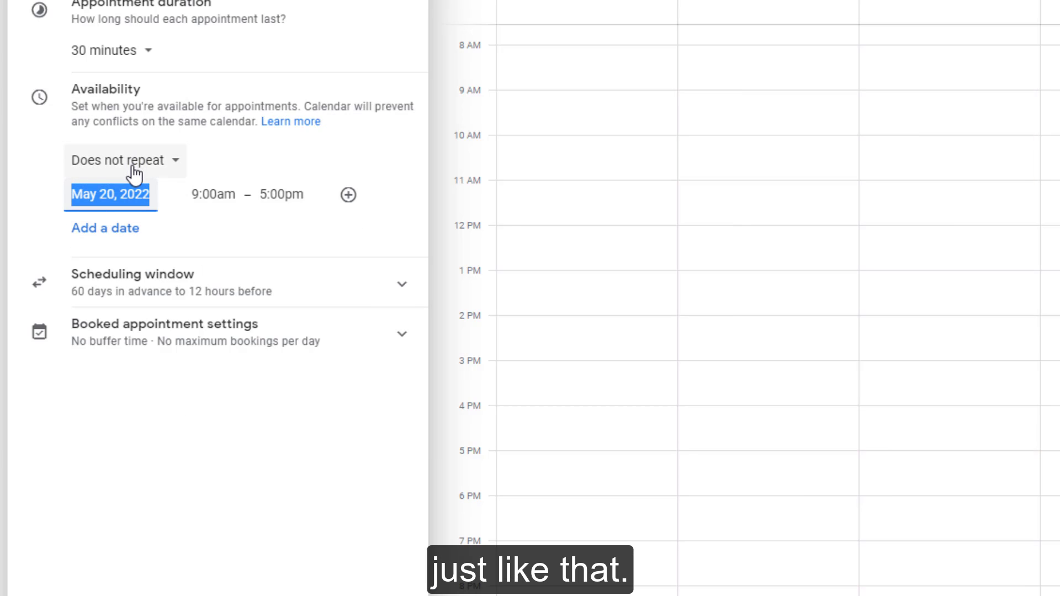
{"action": "left_click", "coordinate": [134, 173]}
{"action": "left_click", "coordinate": [130, 196]}
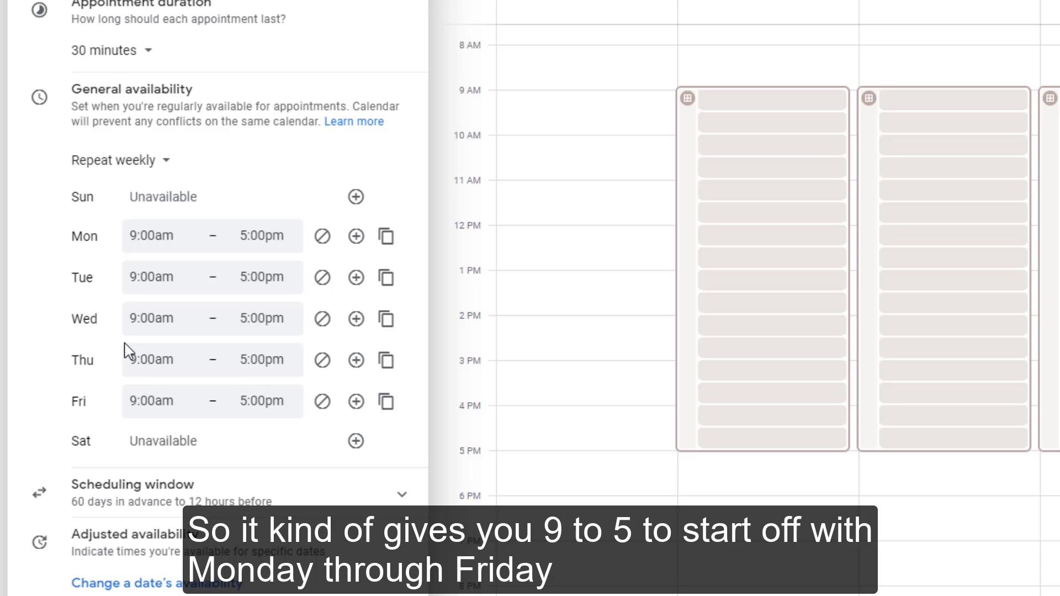
Step: Set the end of Monday's availability to 12:00pm in the general availability
{"action": "left_click", "coordinate": [132, 246]}
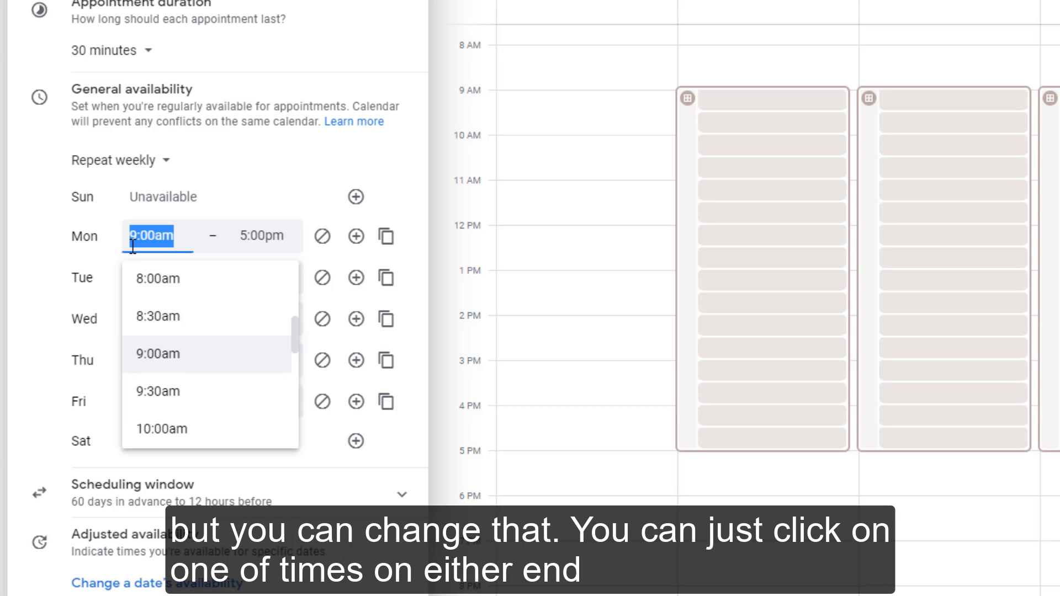
{"action": "left_click", "coordinate": [265, 165]}
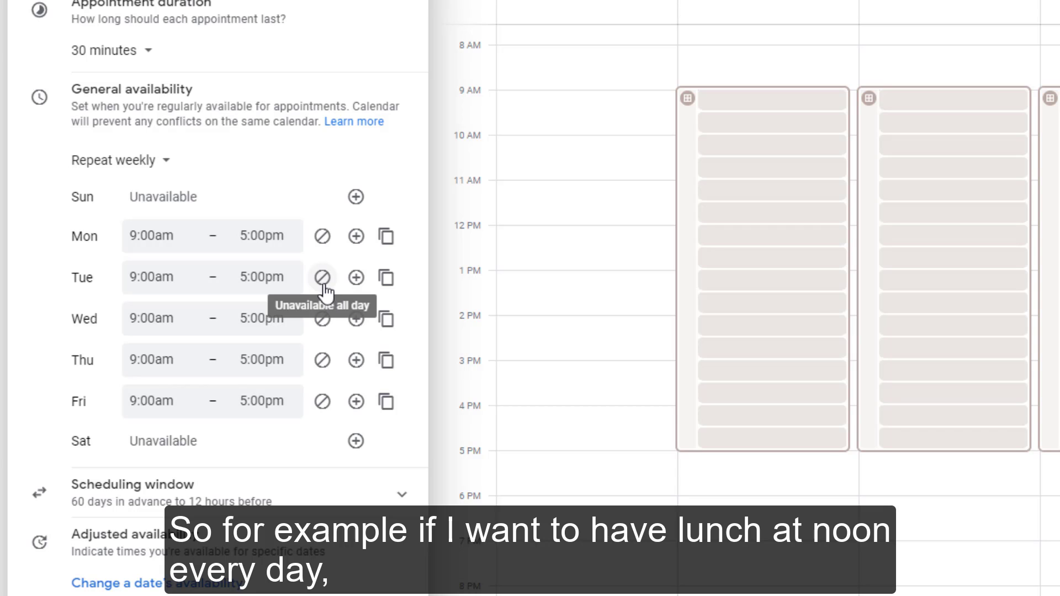
{"action": "left_click", "coordinate": [251, 236]}
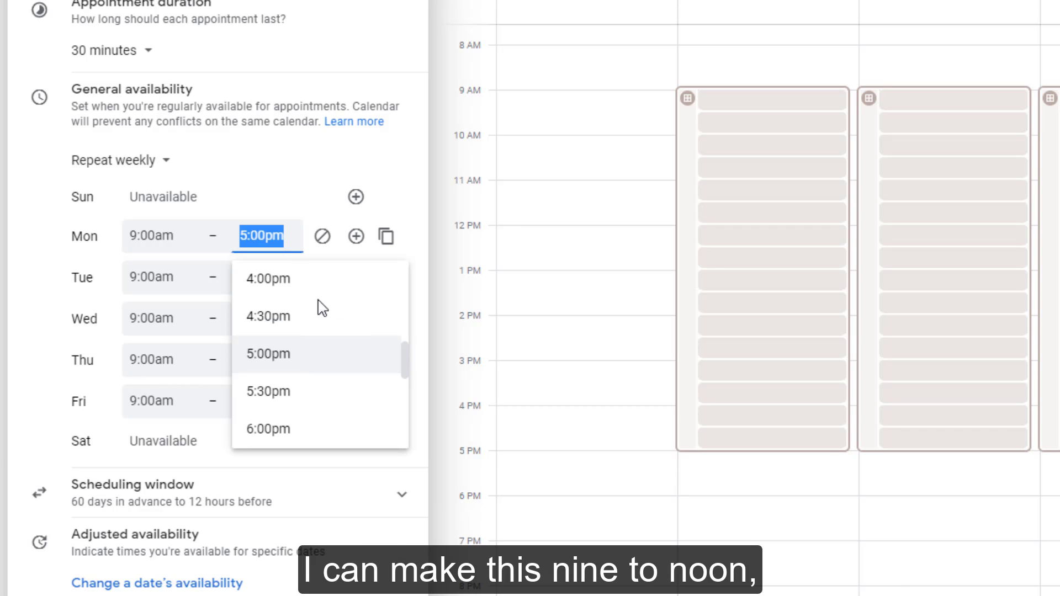
{"action": "scroll", "coordinate": [307, 315], "scroll_direction": "up", "scroll_amount": 7}
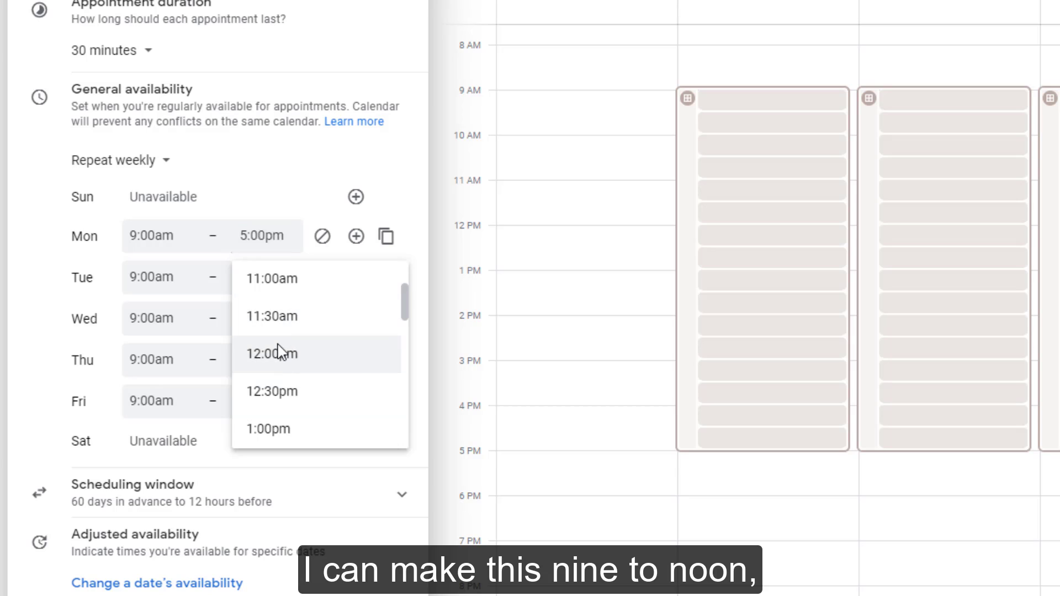
{"action": "left_click", "coordinate": [279, 352]}
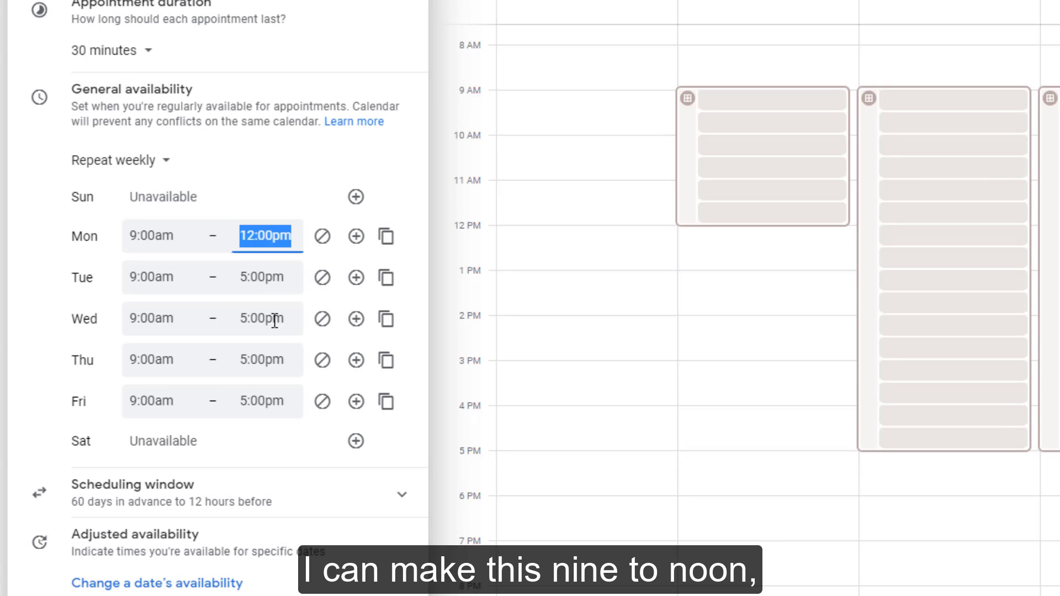
Step: Add a second Monday availability period from 1:00pm to 5:00pm
{"action": "left_click", "coordinate": [358, 238]}
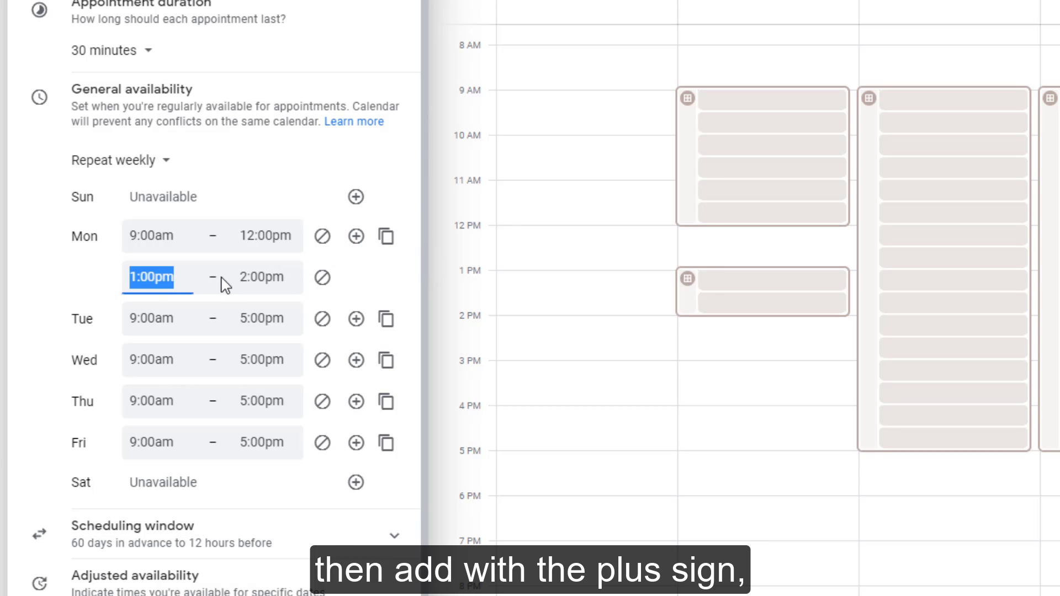
{"action": "left_click", "coordinate": [255, 277]}
{"action": "scroll", "coordinate": [278, 407], "scroll_direction": "down", "scroll_amount": 3}
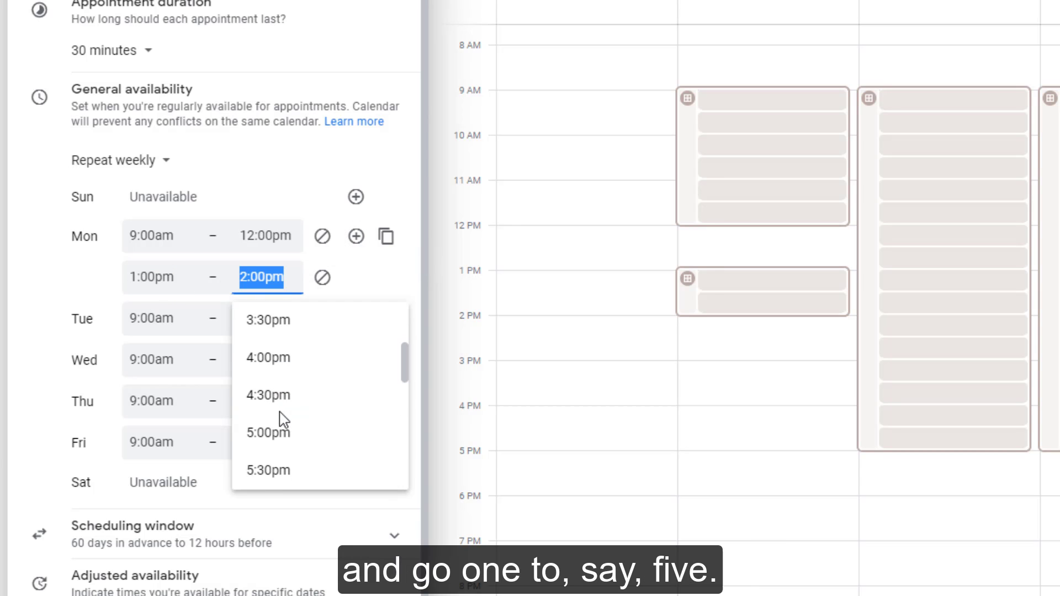
{"action": "left_click", "coordinate": [284, 430]}
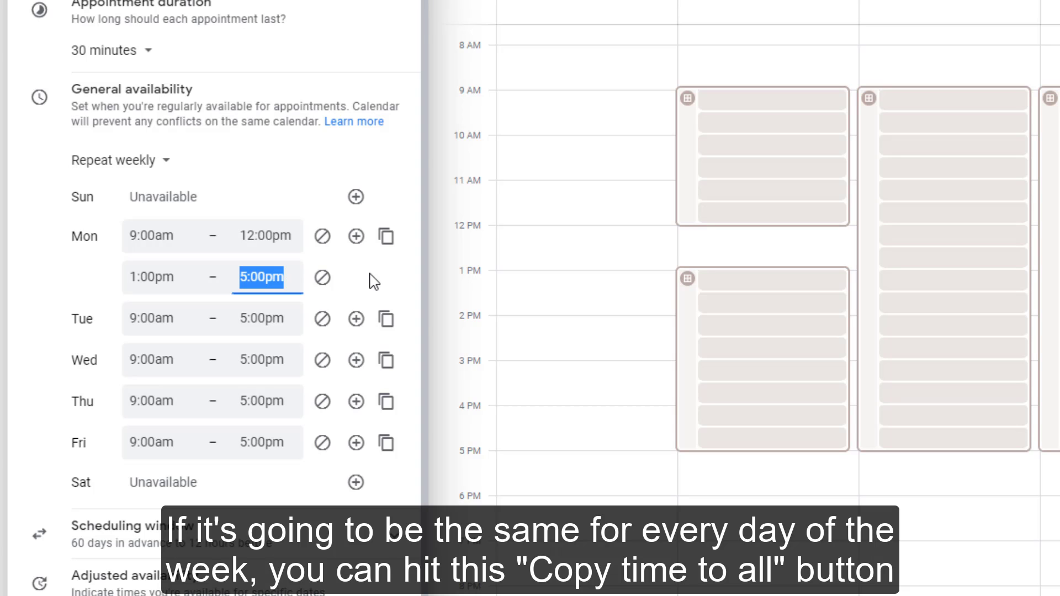
Step: Copy Monday's availability times to all days and remove Friday's 1:00pm to 5:00pm period
{"action": "left_click", "coordinate": [386, 238]}
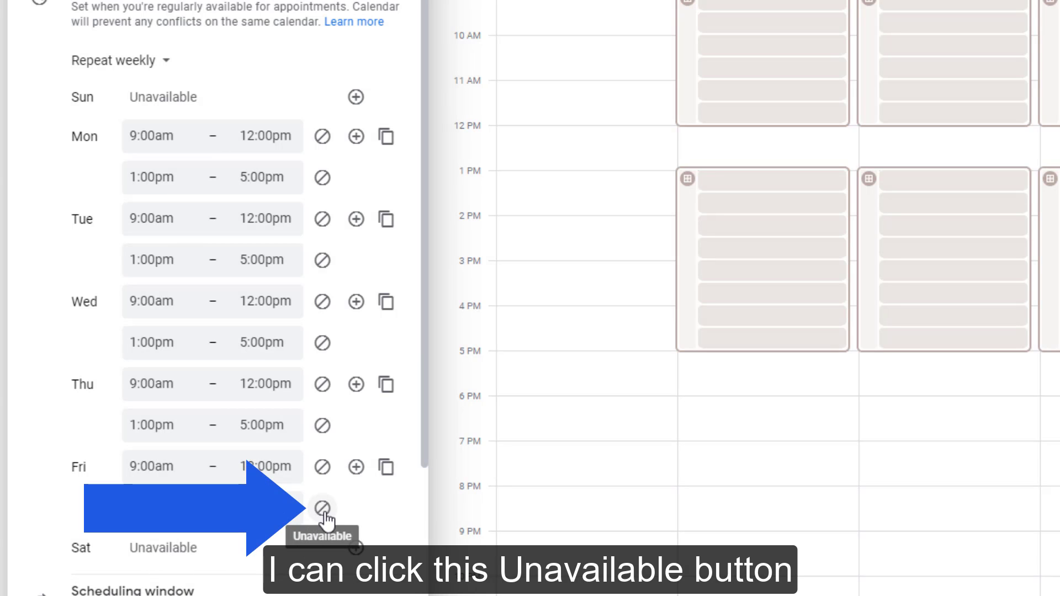
{"action": "left_click", "coordinate": [323, 511]}
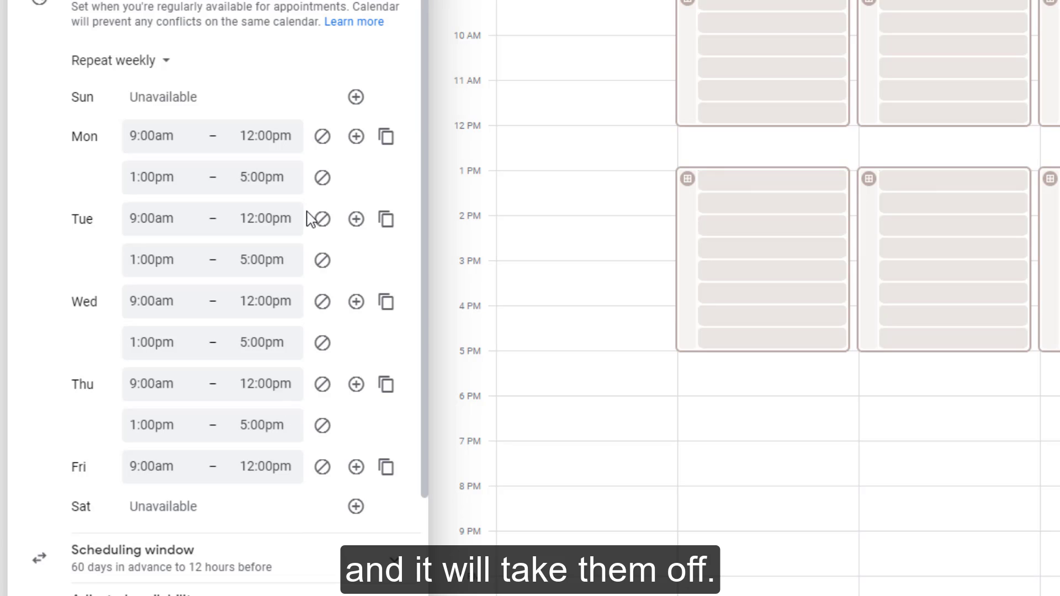
Step: Limit the scheduling window with start and end dates, starting now and ending on Aug 19, 2022
{"action": "scroll", "coordinate": [307, 217], "scroll_direction": "down", "scroll_amount": 3}
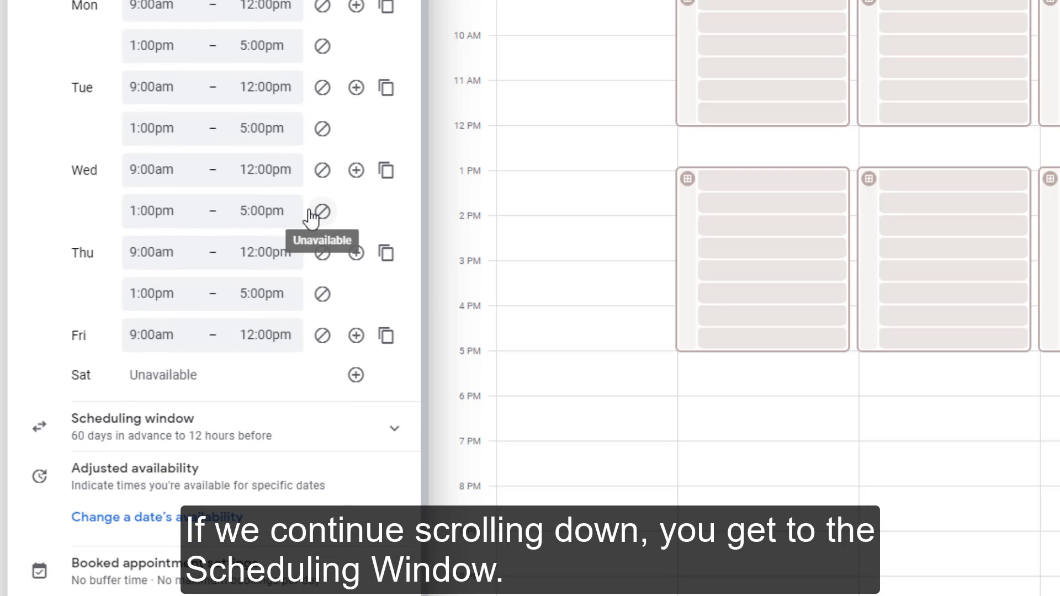
{"action": "left_click", "coordinate": [394, 436]}
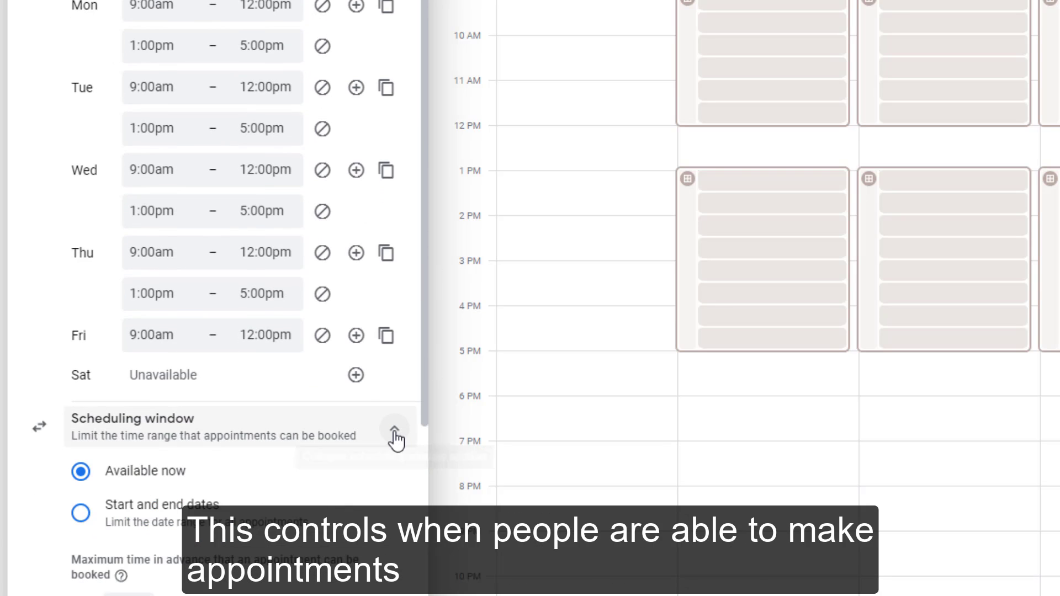
{"action": "scroll", "coordinate": [350, 398], "scroll_direction": "down", "scroll_amount": 5}
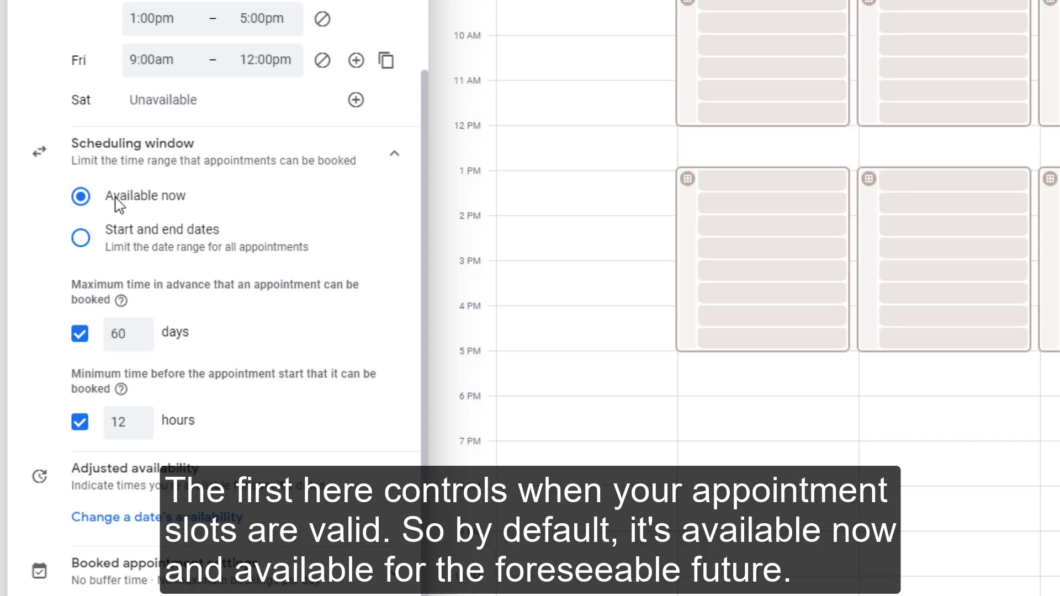
{"action": "left_click", "coordinate": [79, 240]}
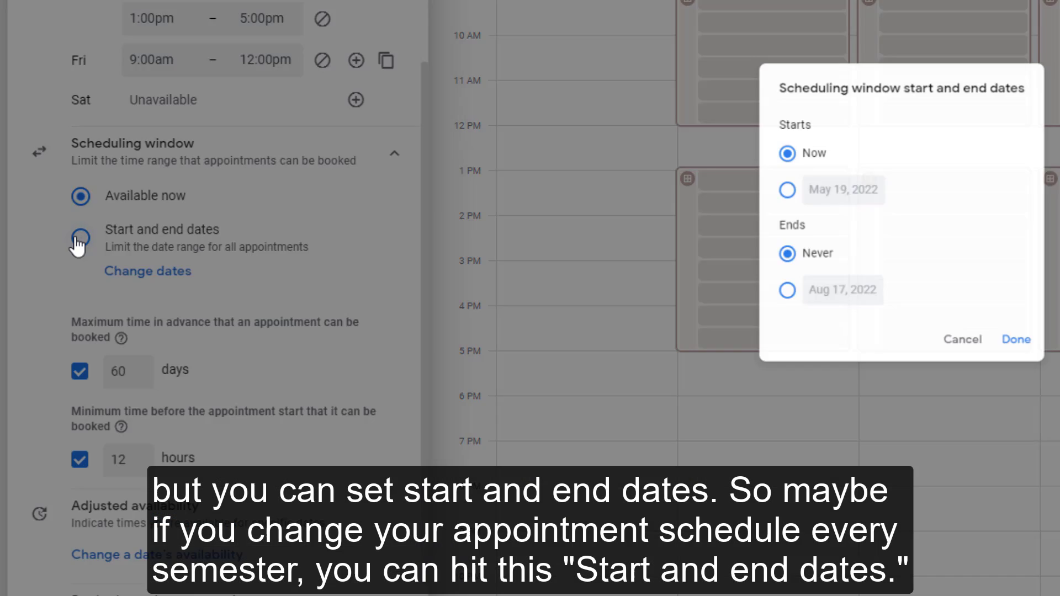
{"action": "left_click", "coordinate": [771, 187]}
{"action": "left_click", "coordinate": [772, 145]}
{"action": "left_click", "coordinate": [772, 302]}
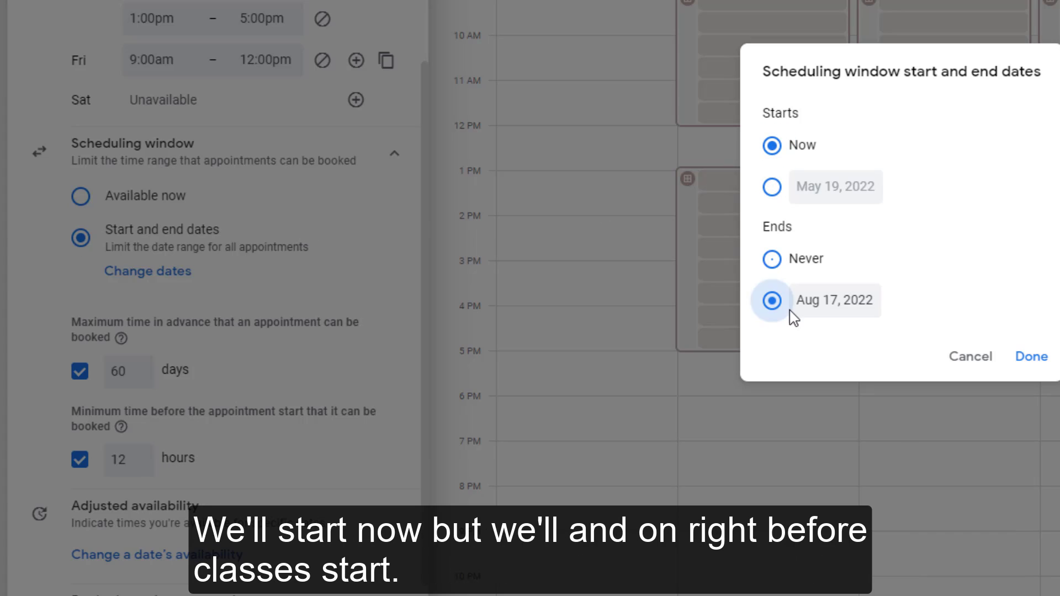
{"action": "left_click", "coordinate": [871, 303]}
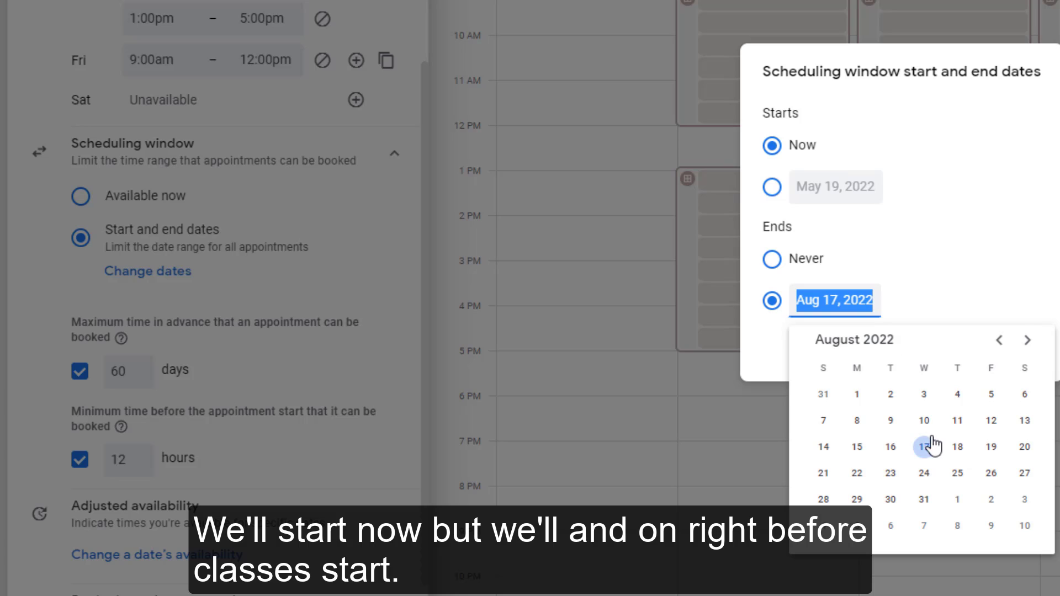
{"action": "left_click", "coordinate": [987, 446]}
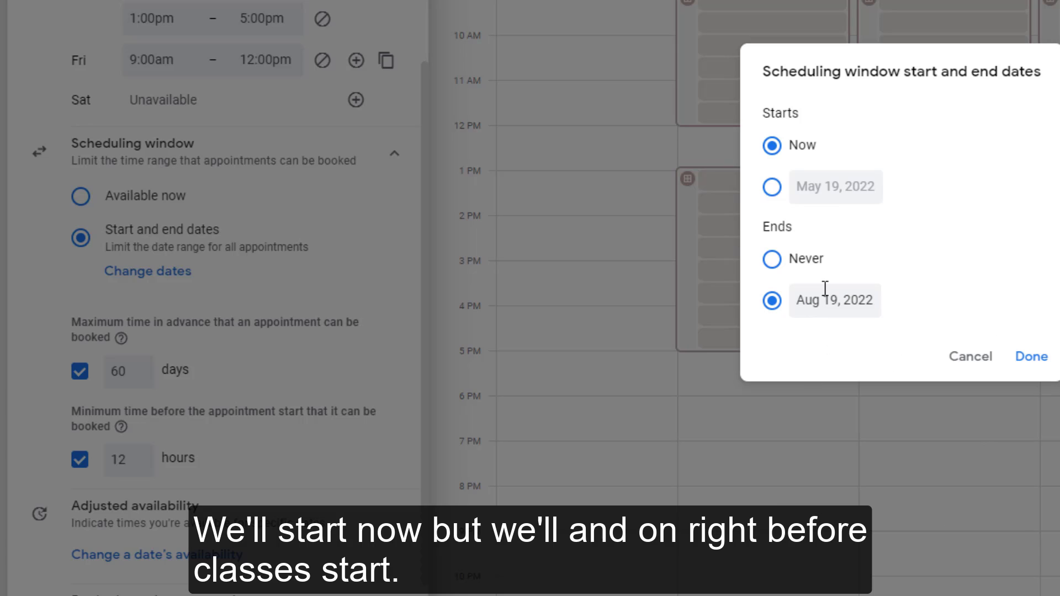
{"action": "left_click", "coordinate": [1028, 358]}
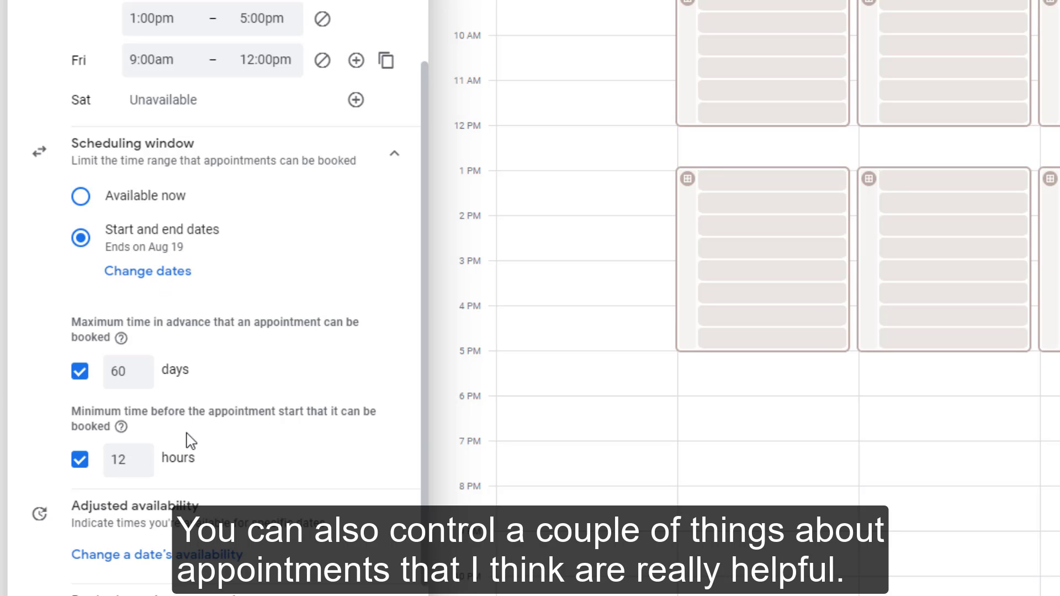
Step: Set the maximum time in advance that an appointment can be booked to 14 days
{"action": "scroll", "coordinate": [190, 433], "scroll_direction": "down", "scroll_amount": 1}
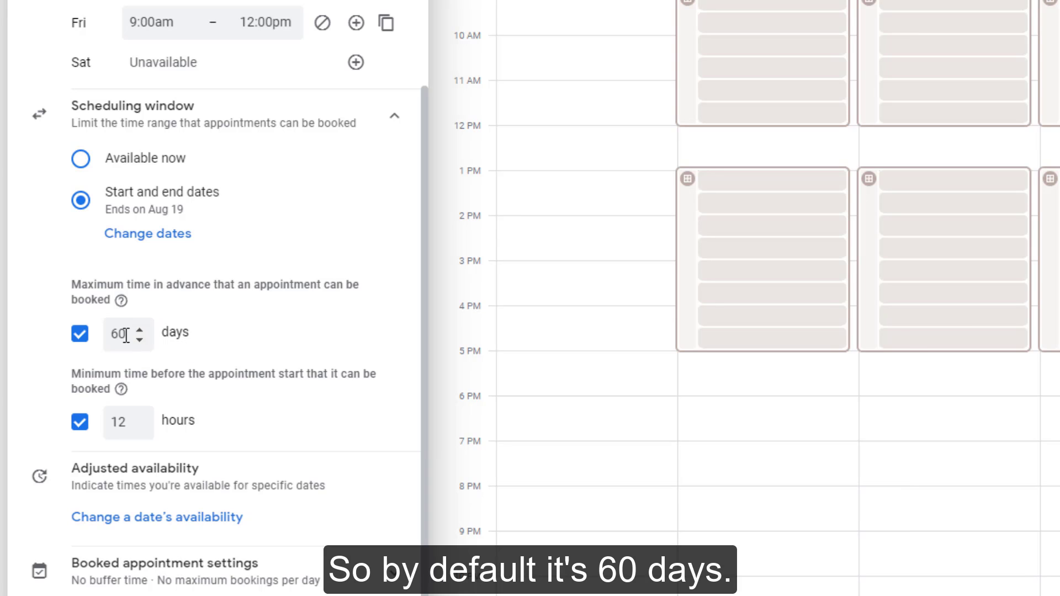
{"action": "left_click_drag", "start_coordinate": [126, 335], "coordinate": [95, 339]}
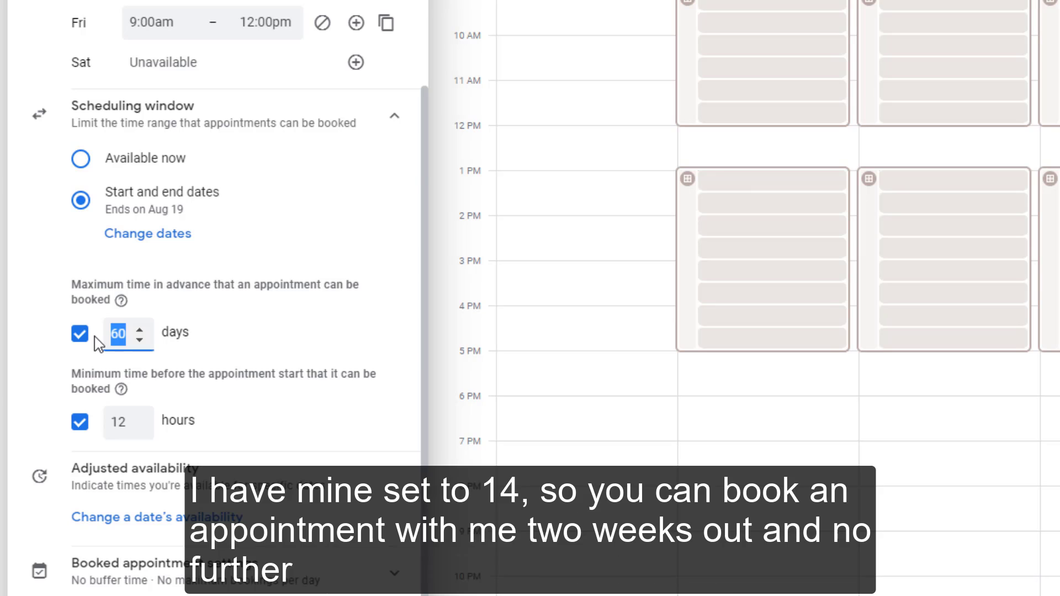
{"action": "type", "text": "14"}
{"action": "left_click", "coordinate": [239, 271]}
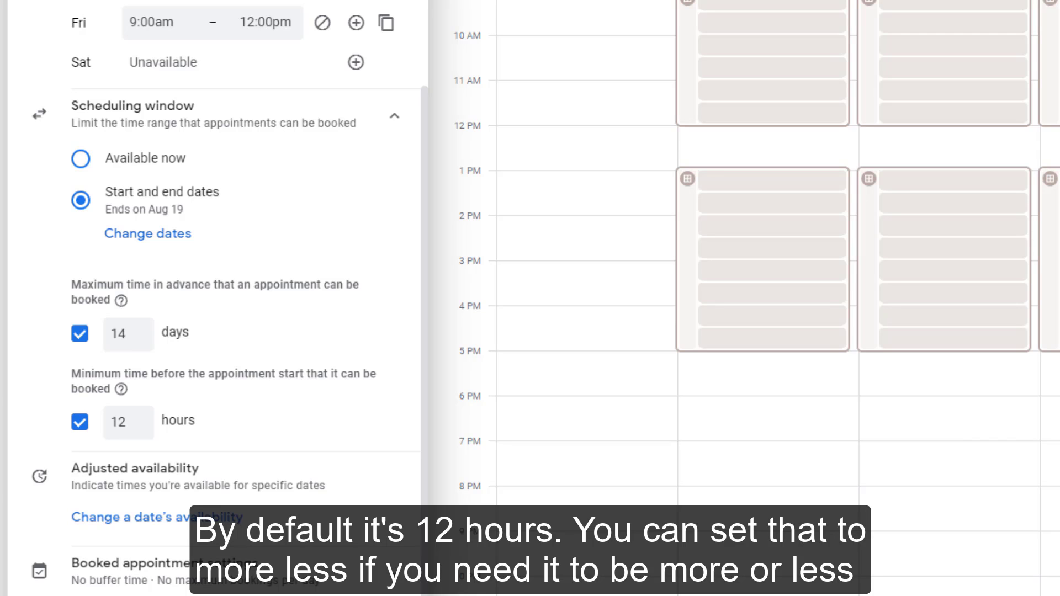
Step: Try 24 hours as the minimum time before an appointment can be booked, and settle on 2 hours
{"action": "double_click", "coordinate": [114, 425]}
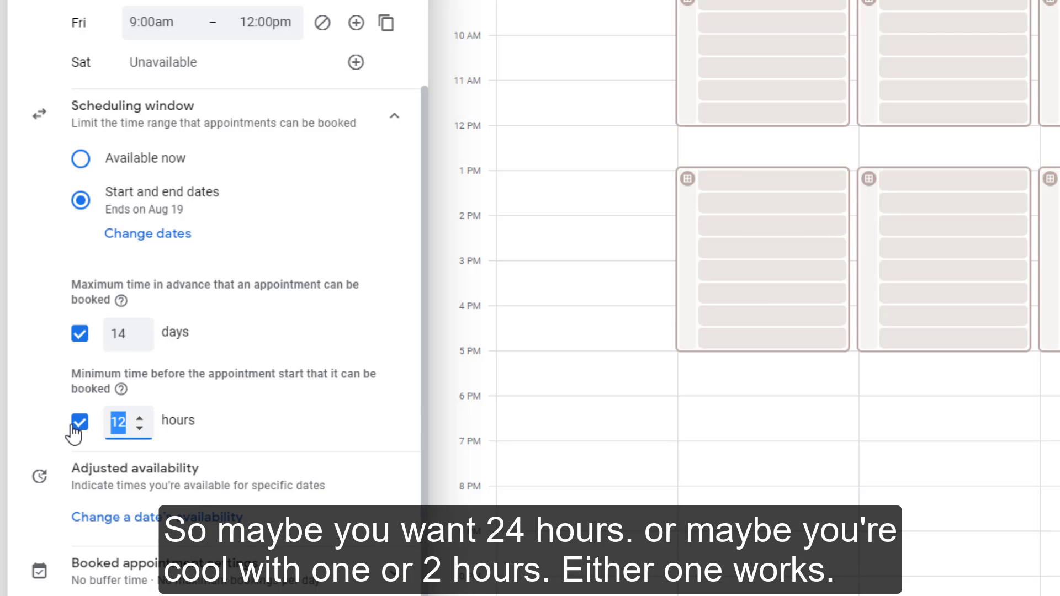
{"action": "type", "text": "24"}
{"action": "left_click", "coordinate": [197, 439]}
{"action": "left_click_drag", "start_coordinate": [127, 426], "coordinate": [77, 430]}
{"action": "type", "text": "2"}
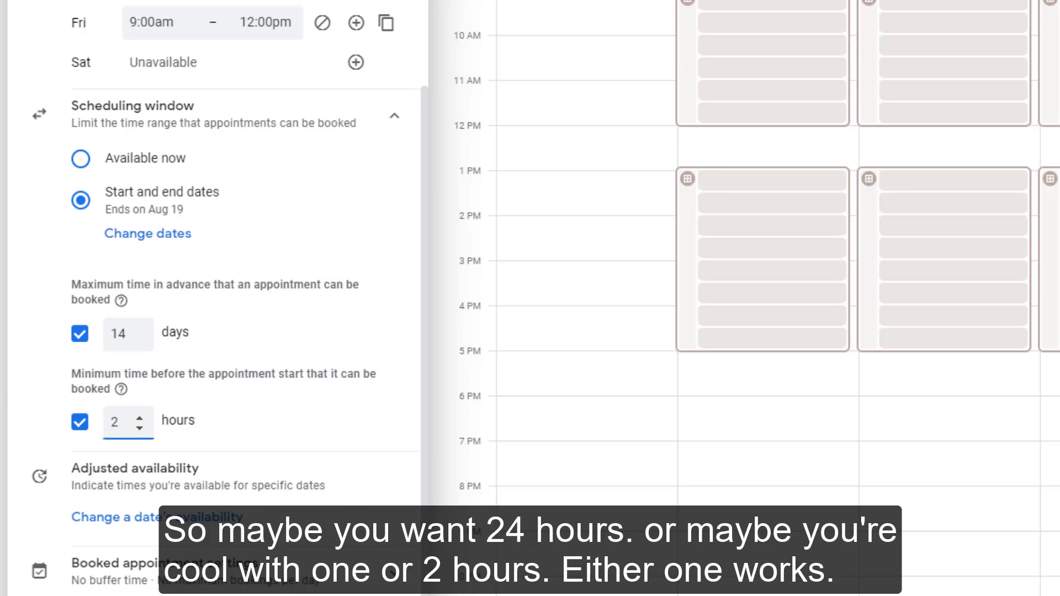
Step: Add an adjusted availability for May 30, 2022 and make both of its time periods unavailable
{"action": "left_click", "coordinate": [88, 518]}
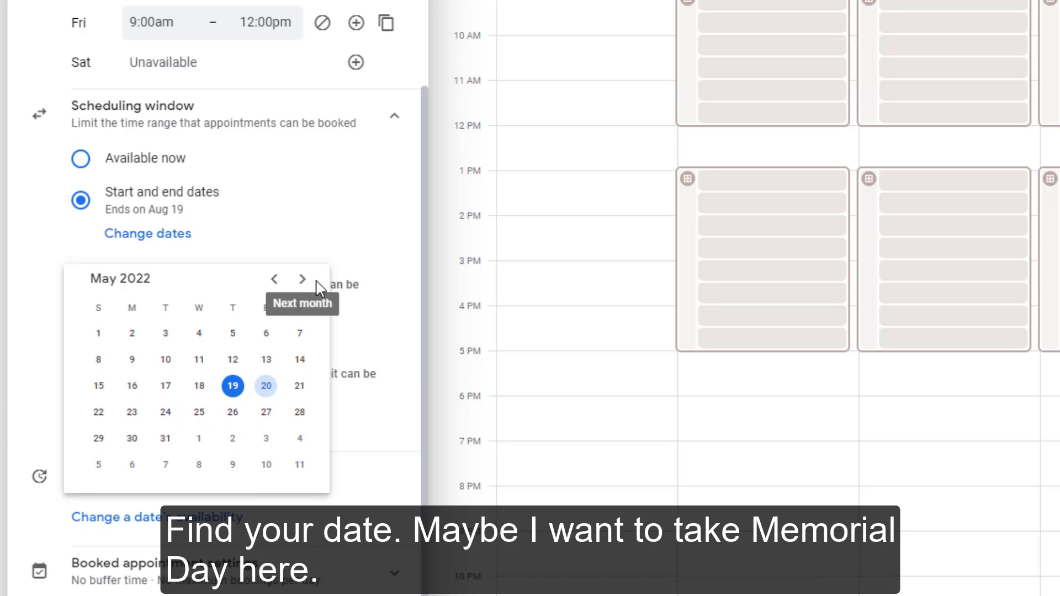
{"action": "left_click", "coordinate": [138, 441]}
{"action": "scroll", "coordinate": [320, 407], "scroll_direction": "down", "scroll_amount": 1}
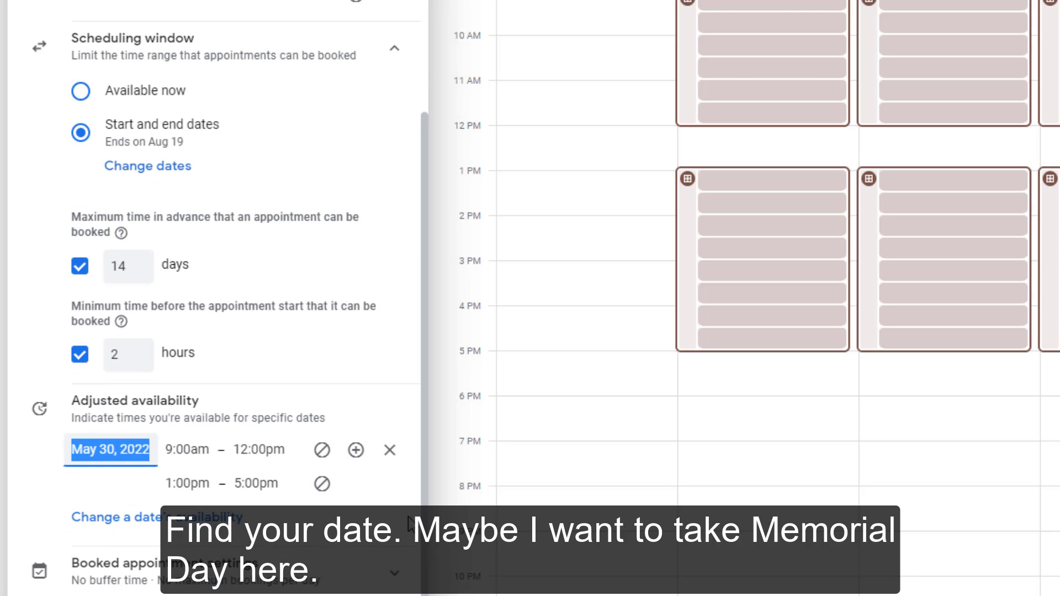
{"action": "left_click", "coordinate": [322, 450]}
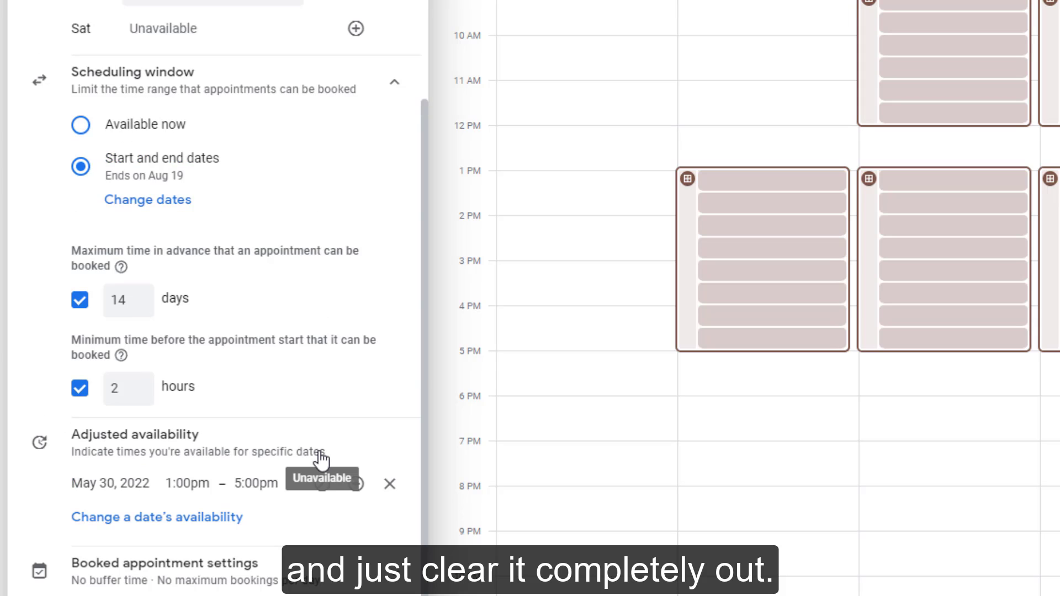
{"action": "left_click", "coordinate": [321, 484]}
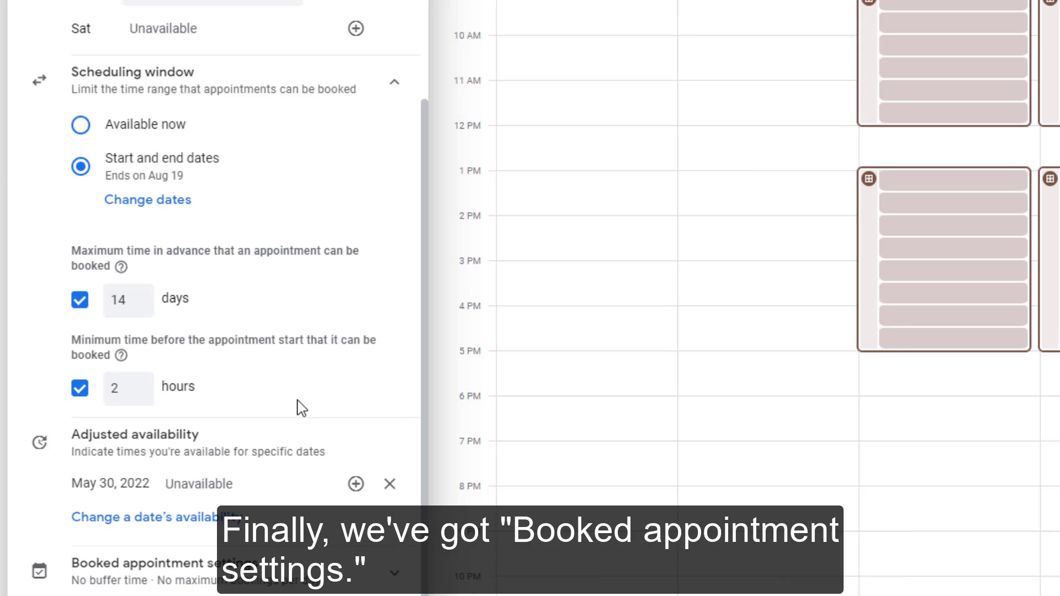
Step: Expand the booked appointment settings, try a 30-minute buffer time between slots, and turn it off again
{"action": "left_click", "coordinate": [396, 585]}
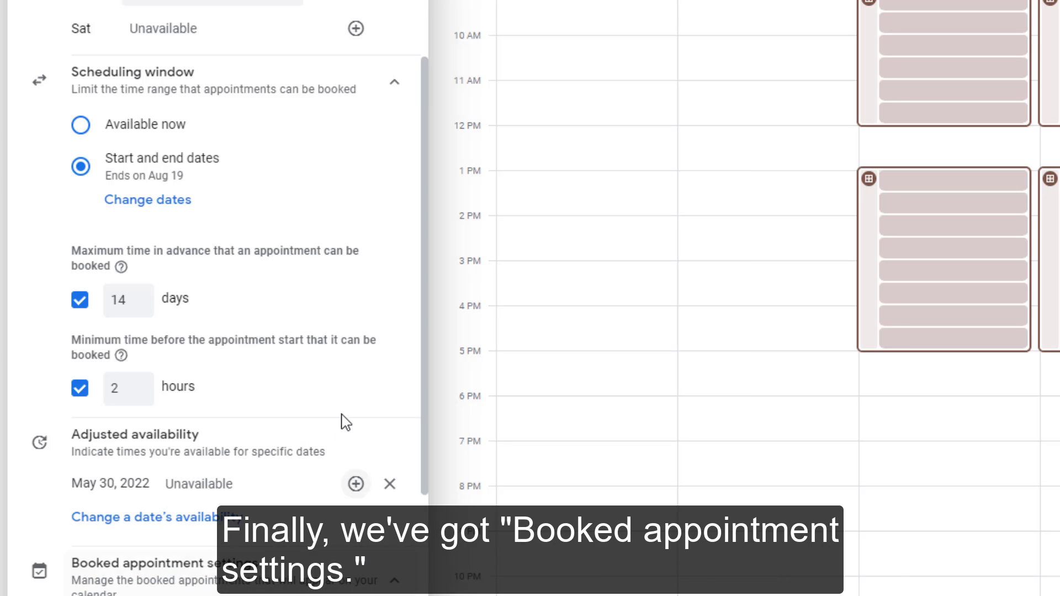
{"action": "scroll", "coordinate": [343, 433], "scroll_direction": "down", "scroll_amount": 4}
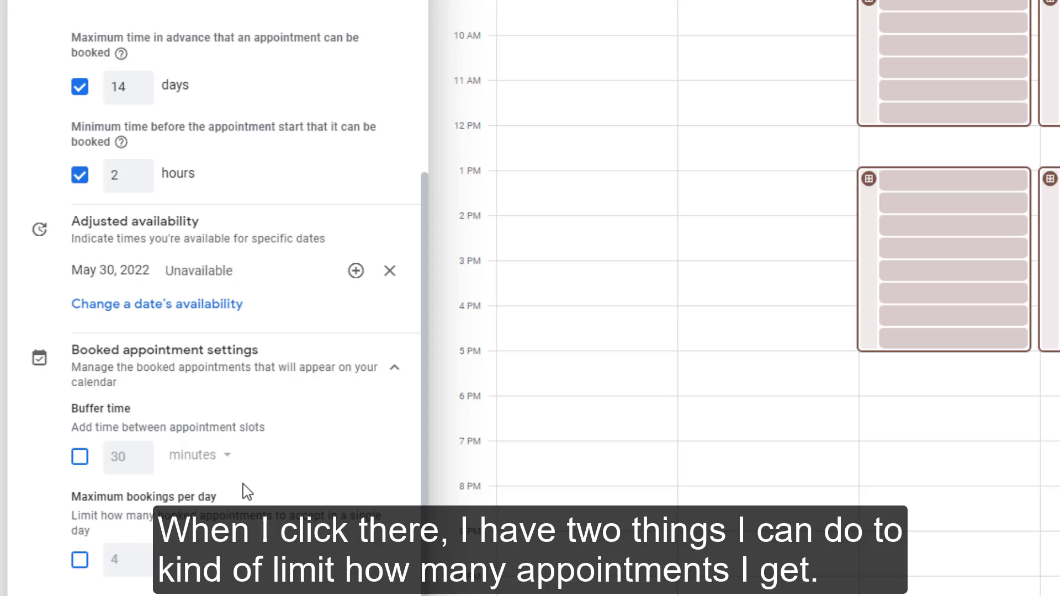
{"action": "left_click", "coordinate": [81, 462]}
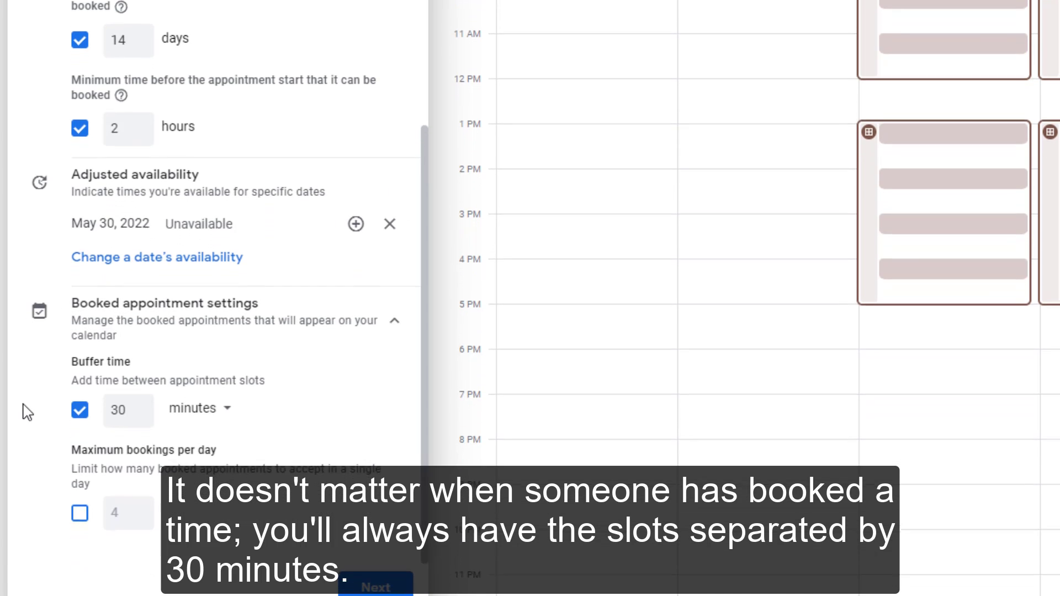
{"action": "left_click", "coordinate": [80, 454]}
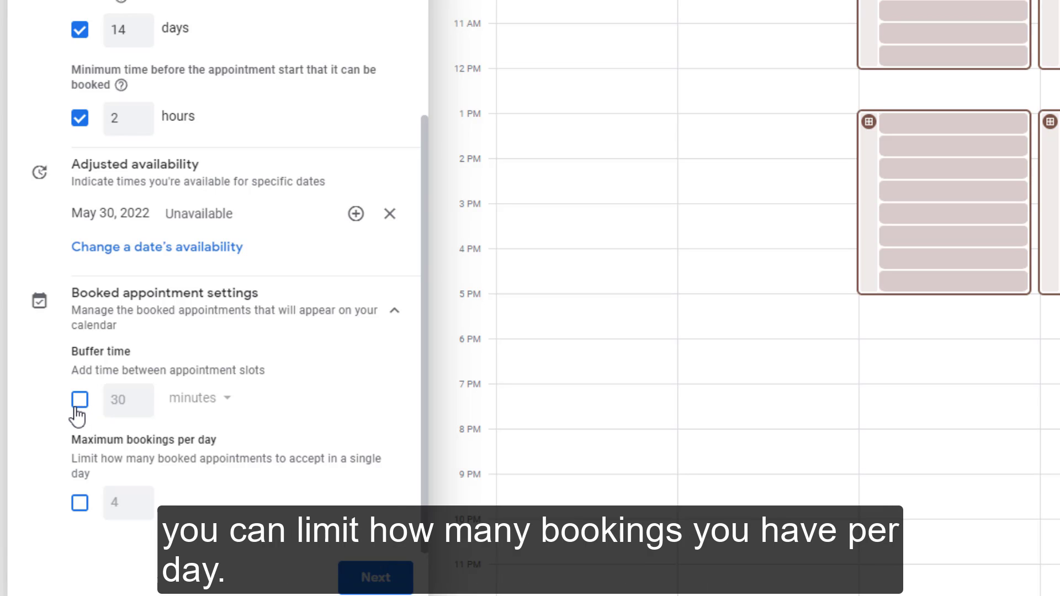
Step: Enable the limit on bookings per day, try adjusting the number up and down, and leave it at 4
{"action": "left_click", "coordinate": [78, 505]}
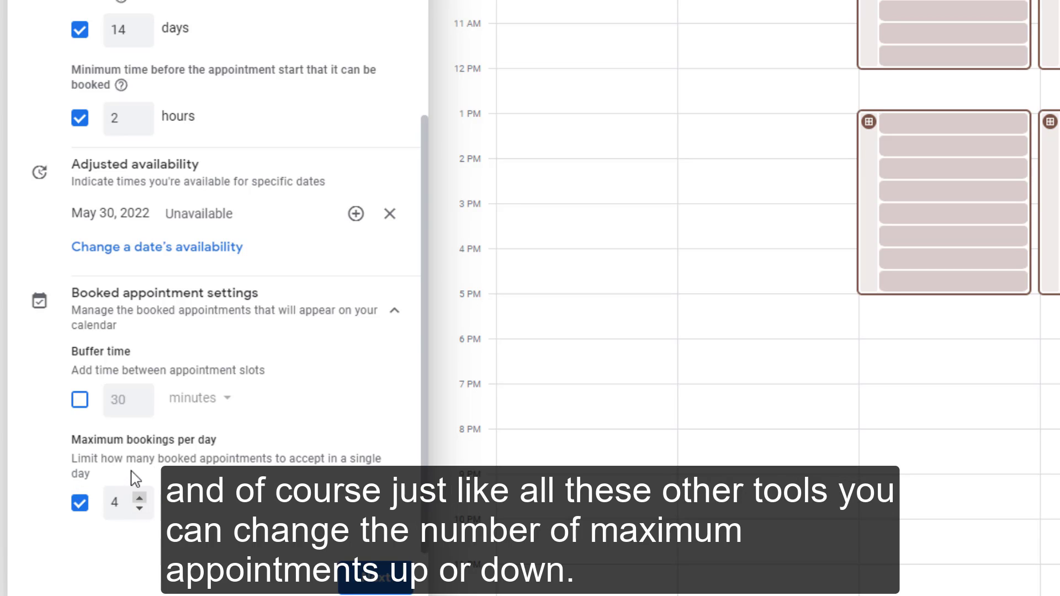
{"action": "left_click", "coordinate": [142, 495]}
{"action": "left_click", "coordinate": [142, 506]}
{"action": "left_click", "coordinate": [141, 495]}
{"action": "left_click", "coordinate": [139, 507]}
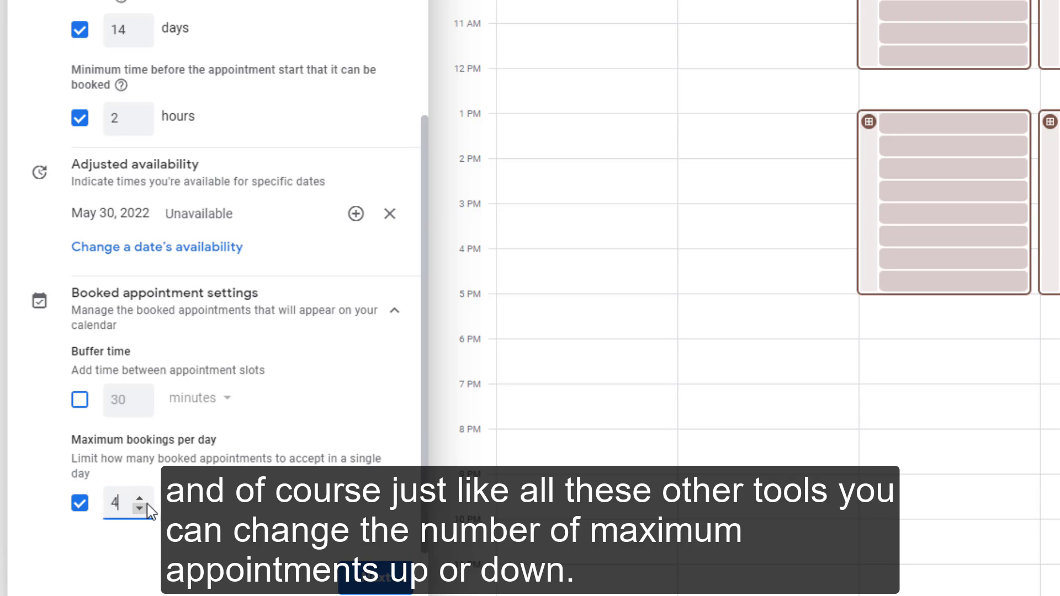
Step: Continue to the remaining schedule options and check how the booking page photo and name are displayed
{"action": "left_click", "coordinate": [367, 584]}
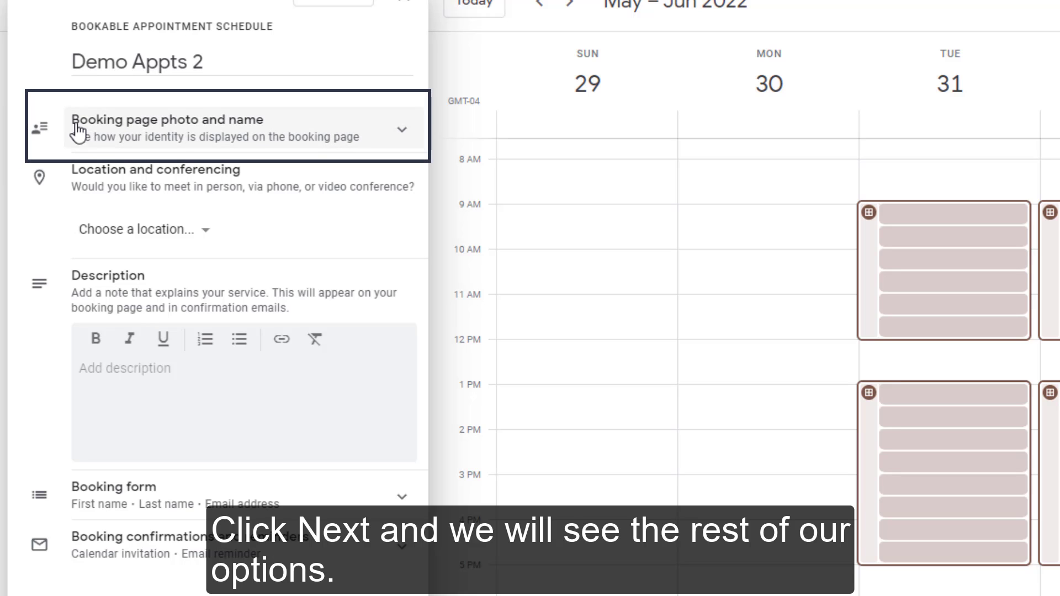
{"action": "left_click", "coordinate": [365, 132]}
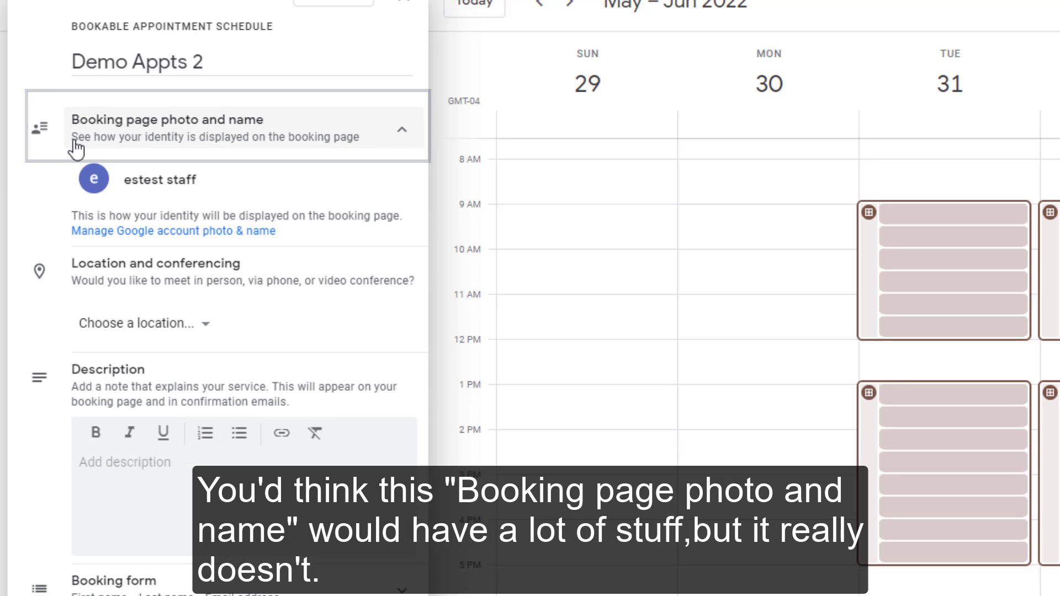
{"action": "left_click", "coordinate": [165, 148]}
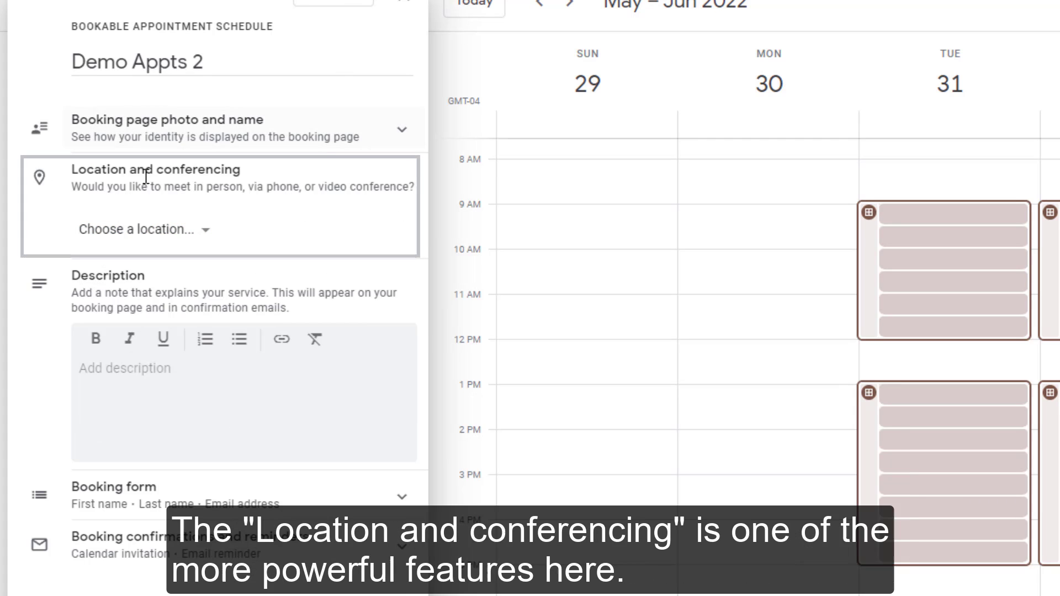
Step: Try Google Meet video conferencing as the appointment location, and switch to an in-person meeting with the meeting address entered
{"action": "left_click", "coordinate": [207, 236]}
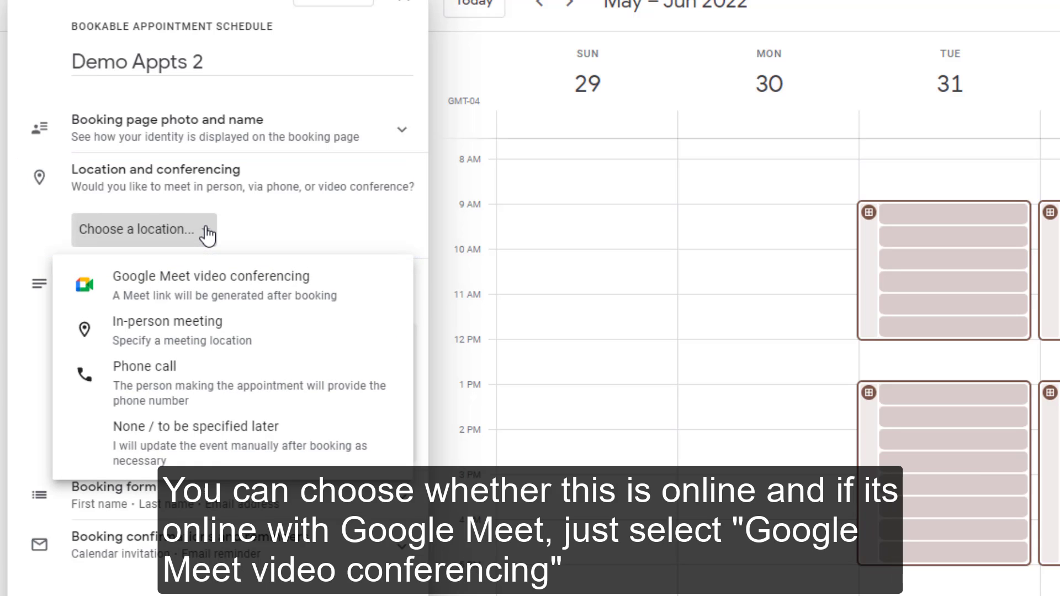
{"action": "left_click", "coordinate": [238, 301]}
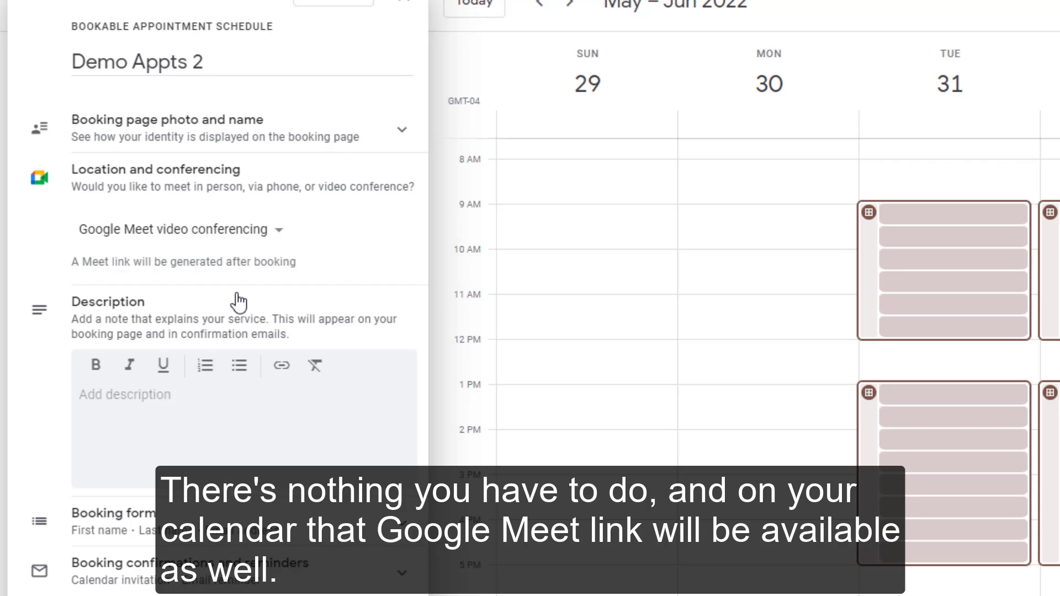
{"action": "left_click", "coordinate": [250, 238]}
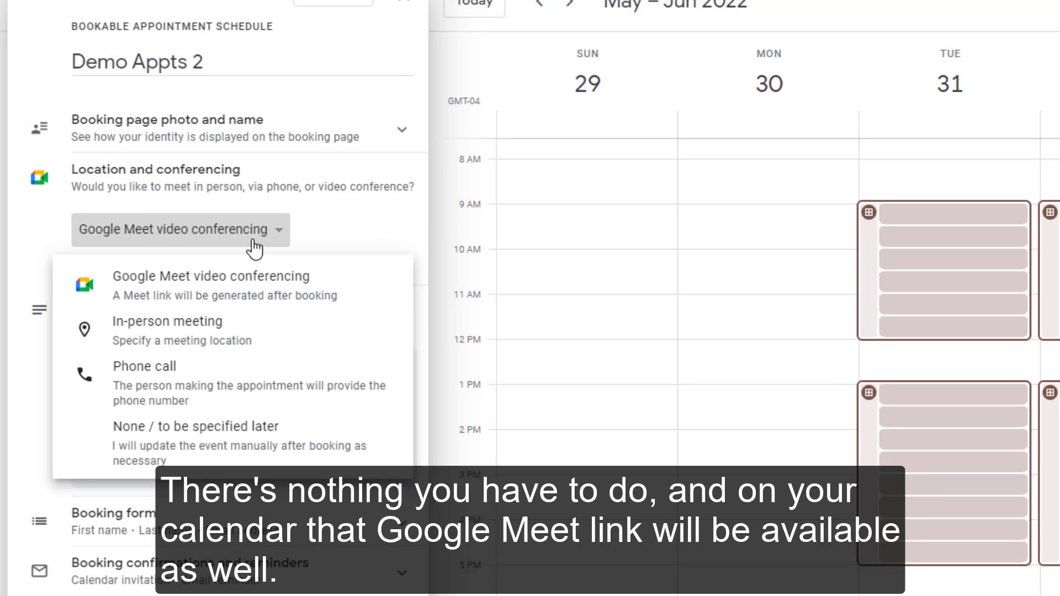
{"action": "left_click", "coordinate": [237, 342]}
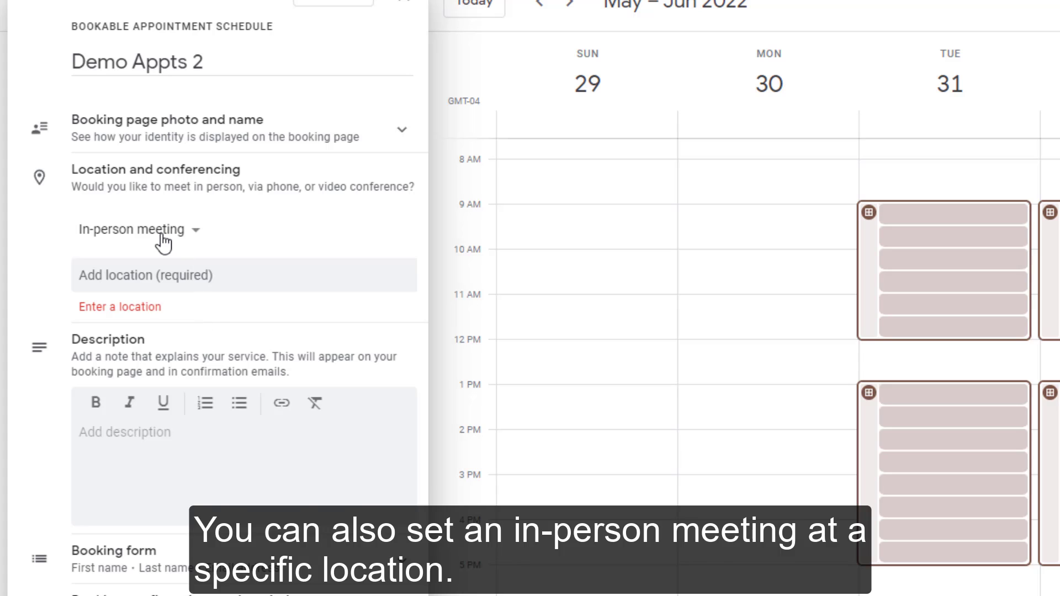
{"action": "left_click", "coordinate": [156, 277]}
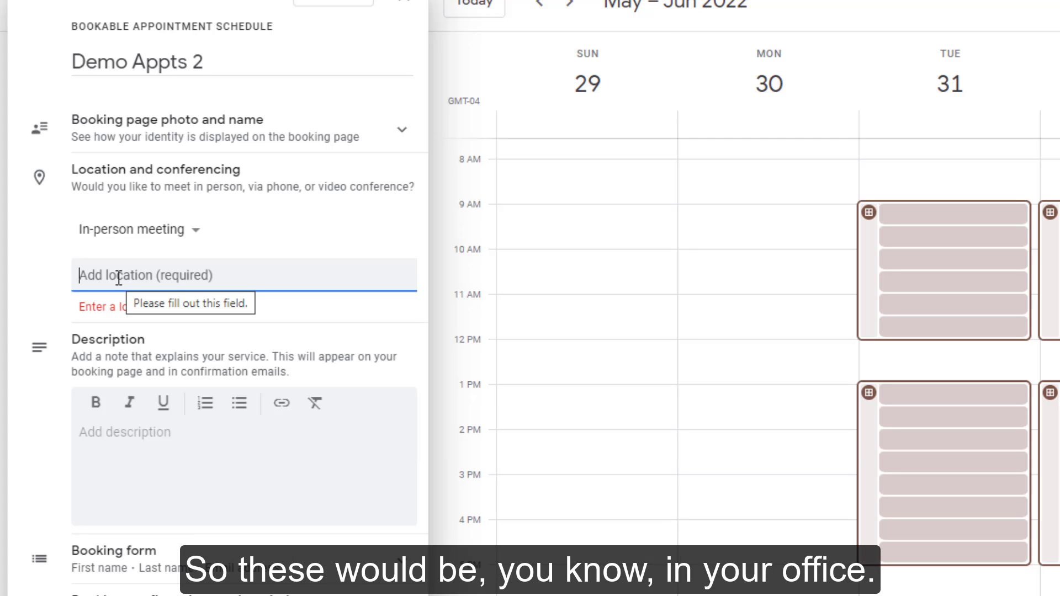
{"action": "type", "text": "Ratcliffe Hall, 1 Avenue of the Arts, Newport News, VA 236"}
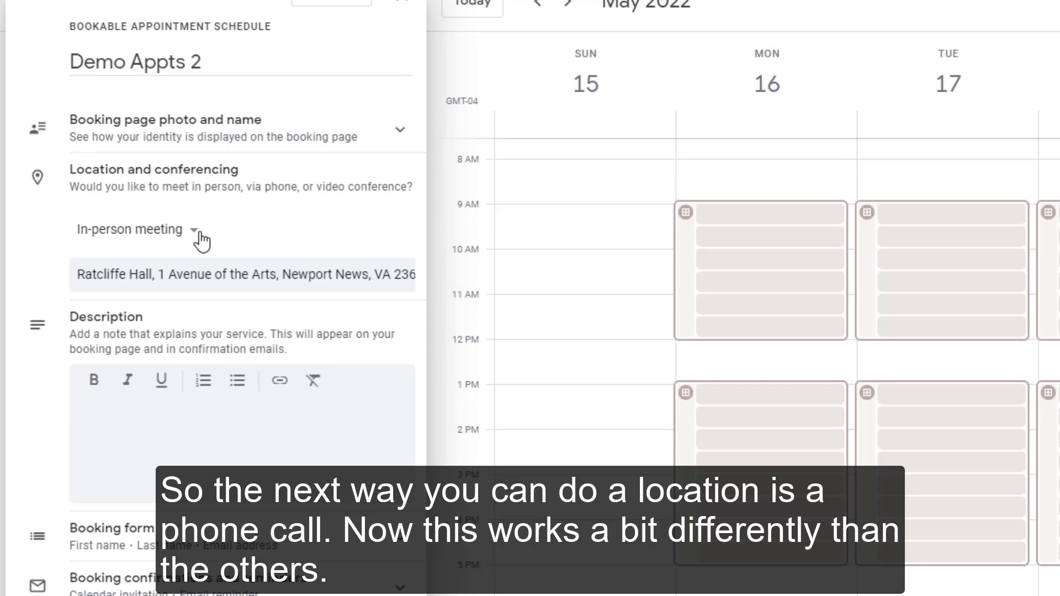
Step: Try a phone call as the appointment location, and change the location to None / to be specified later
{"action": "left_click", "coordinate": [200, 237]}
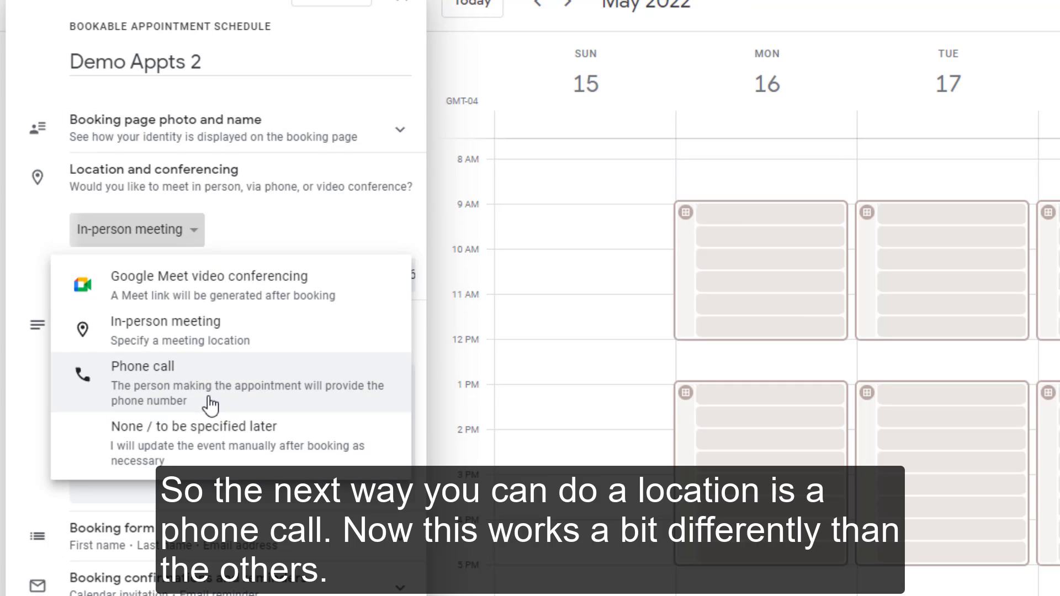
{"action": "left_click", "coordinate": [177, 413]}
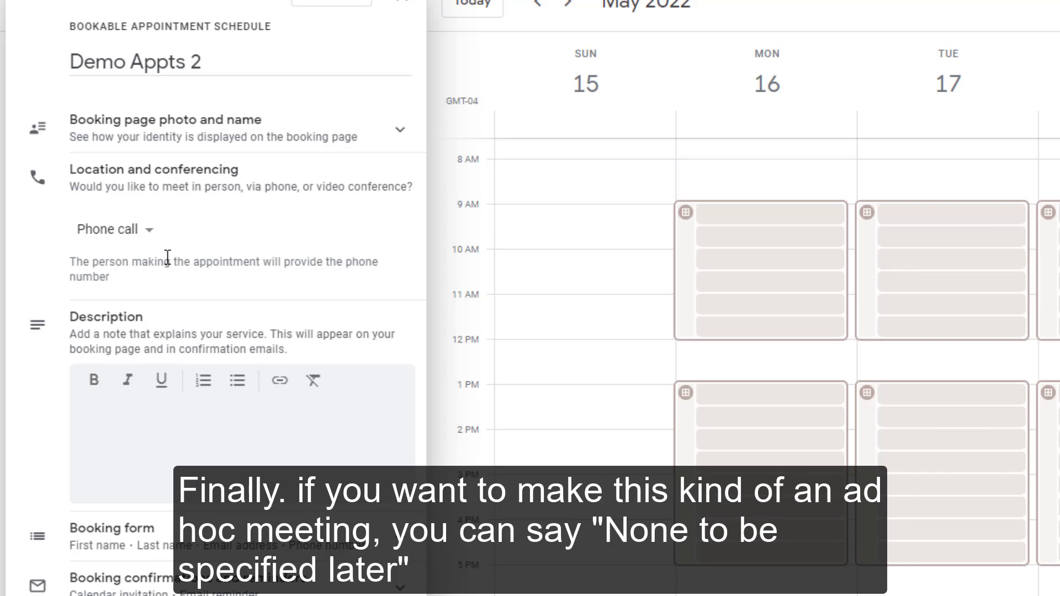
{"action": "left_click", "coordinate": [141, 238]}
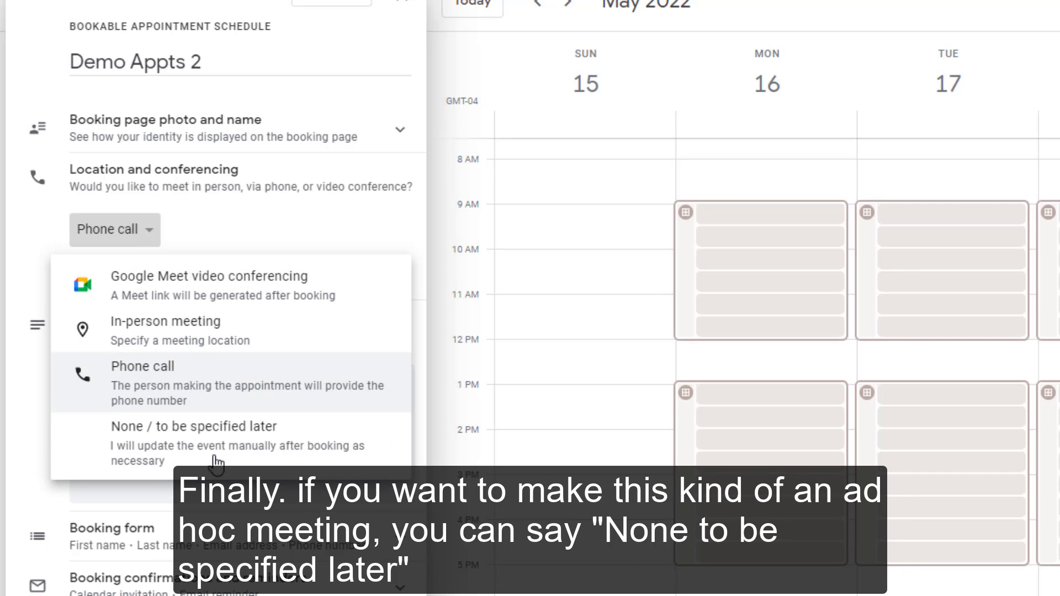
{"action": "left_click", "coordinate": [166, 469]}
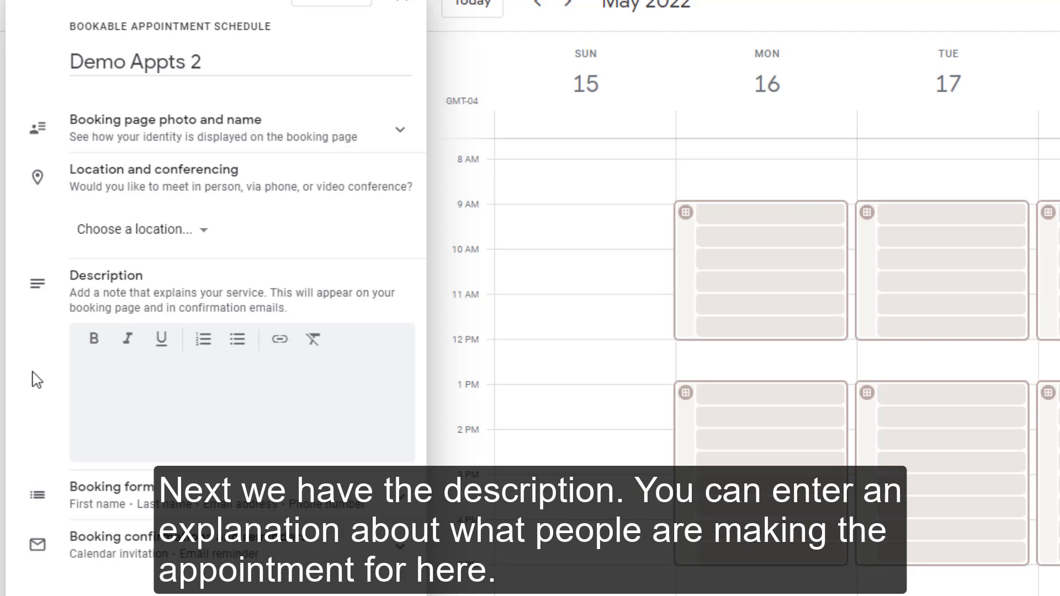
Step: Enter the description "Make an appointment for technology help" and remove the phone number item from the booking form
{"action": "left_click", "coordinate": [236, 409]}
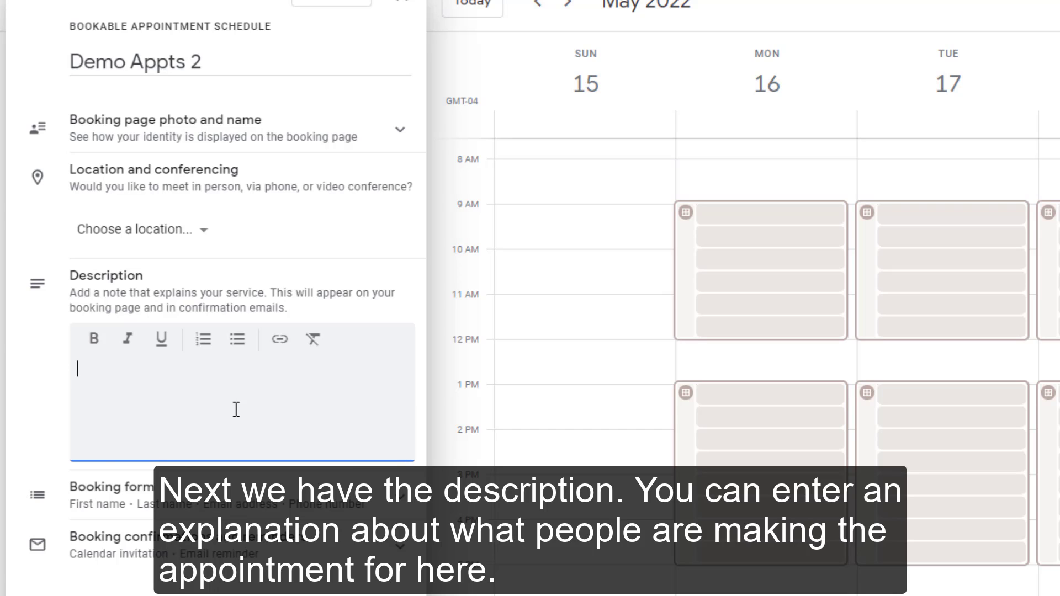
{"action": "type", "text": "Make an appointment for technology help"}
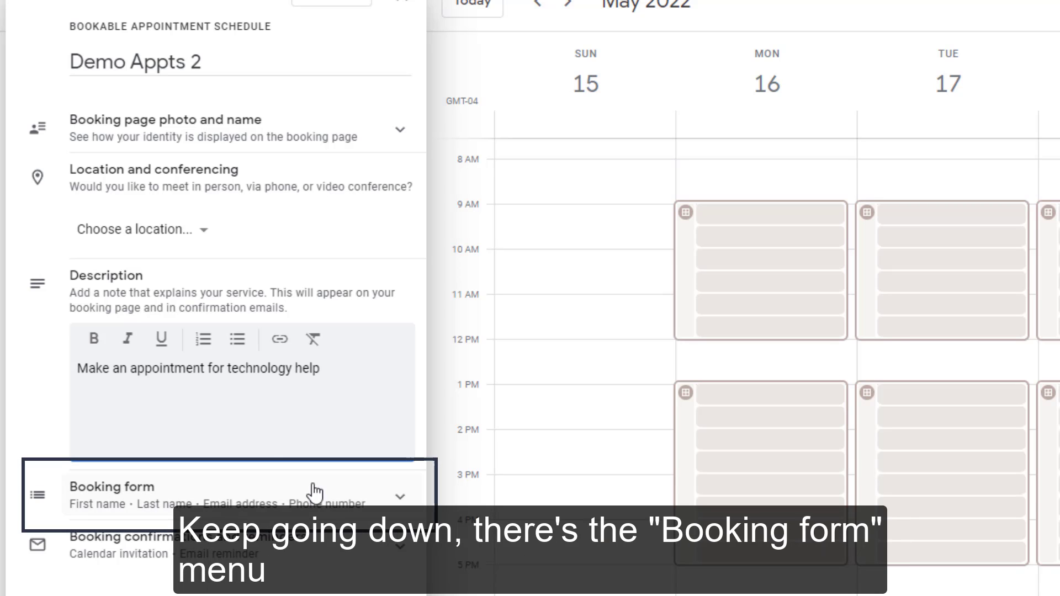
{"action": "left_click", "coordinate": [370, 497]}
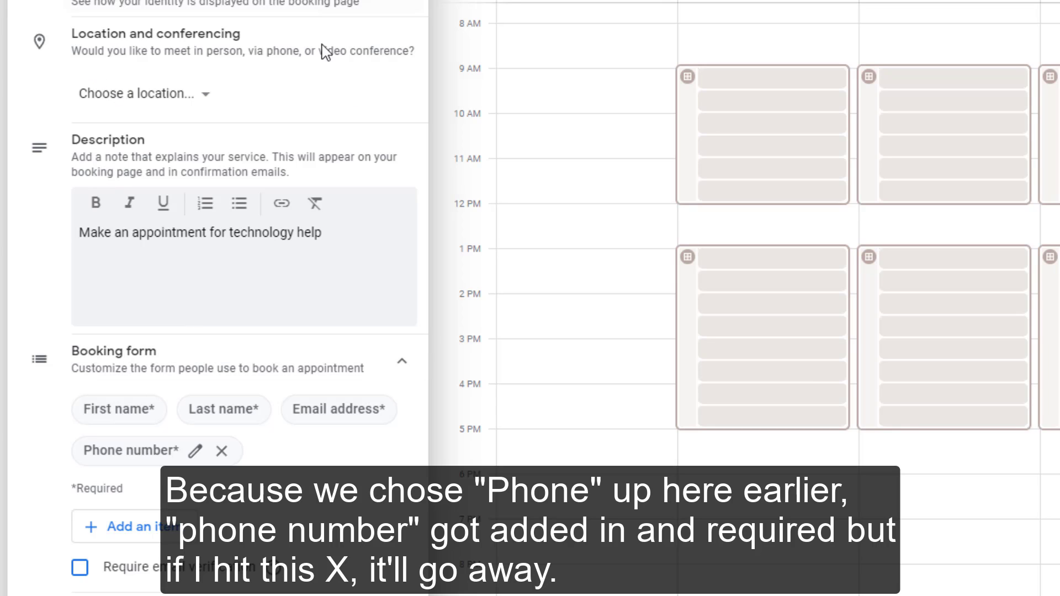
{"action": "left_click", "coordinate": [221, 451]}
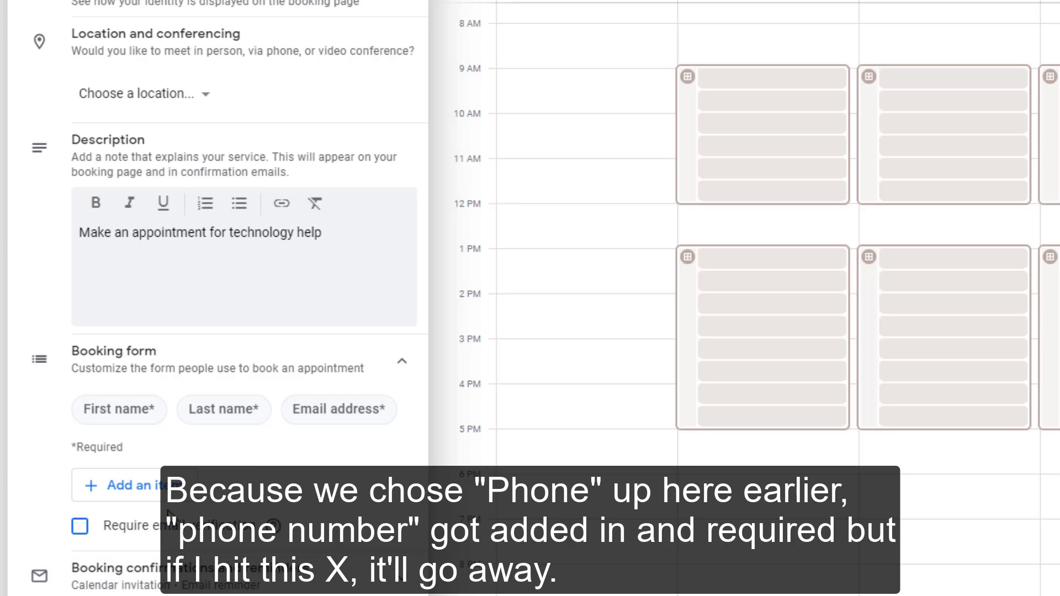
Step: Add a required custom item to the booking form asking "What food will you bring?"
{"action": "left_click", "coordinate": [159, 500]}
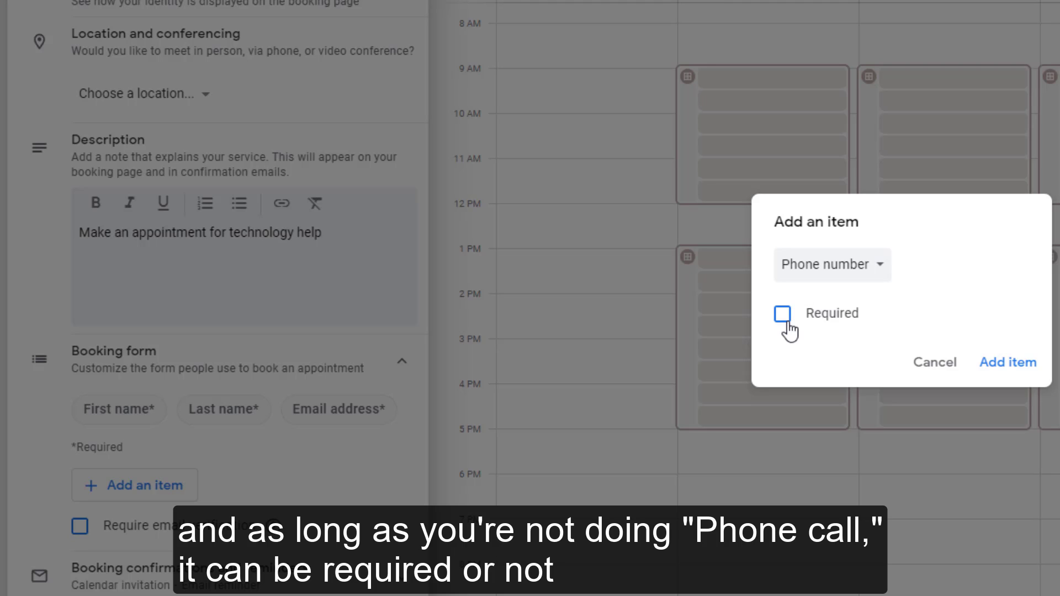
{"action": "left_click", "coordinate": [847, 268]}
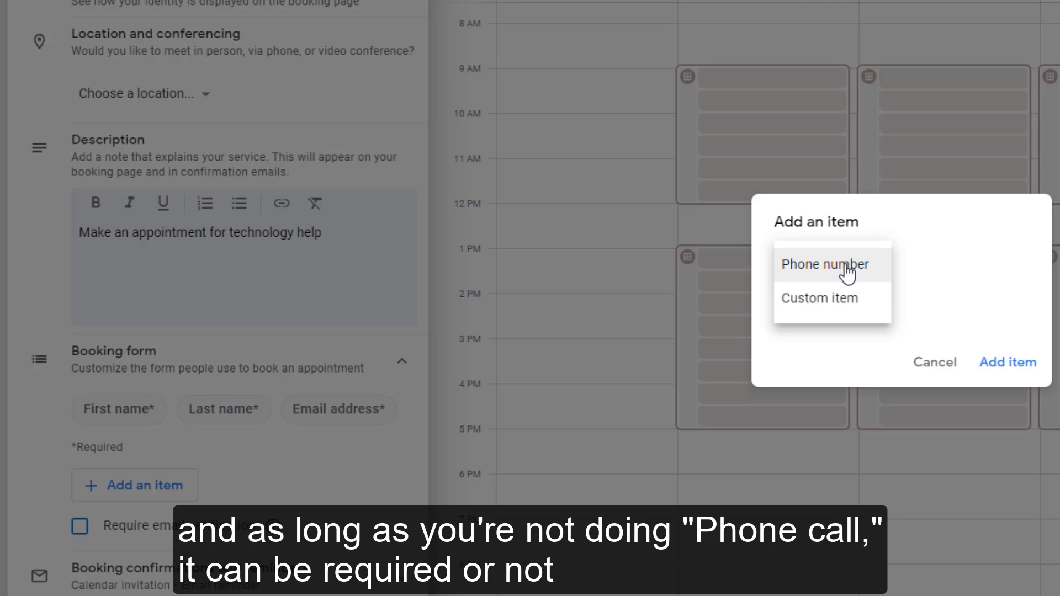
{"action": "left_click", "coordinate": [846, 305]}
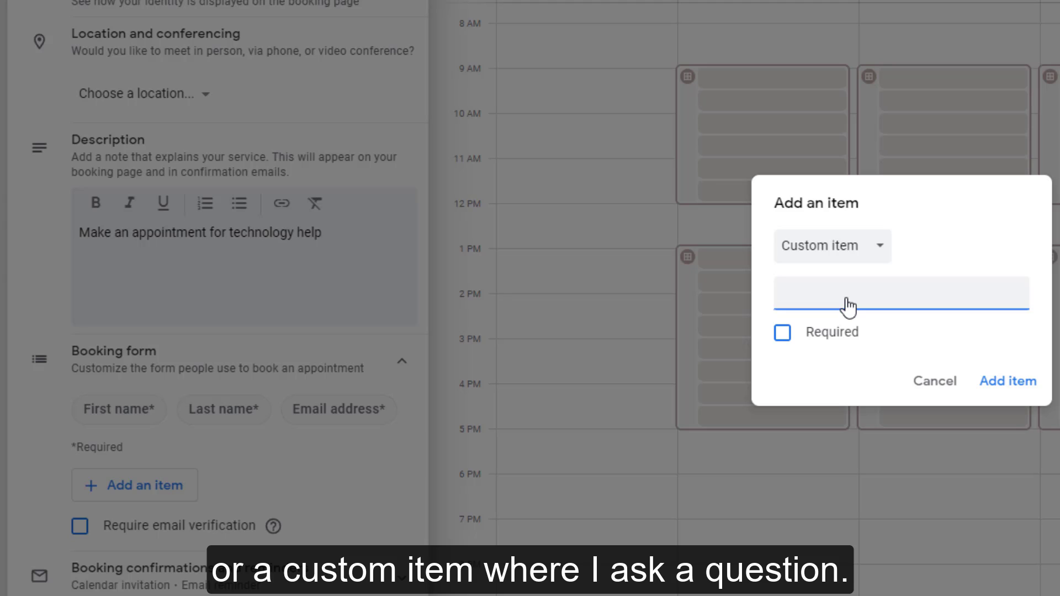
{"action": "type", "text": "What food will you bring?"}
{"action": "left_click", "coordinate": [783, 332]}
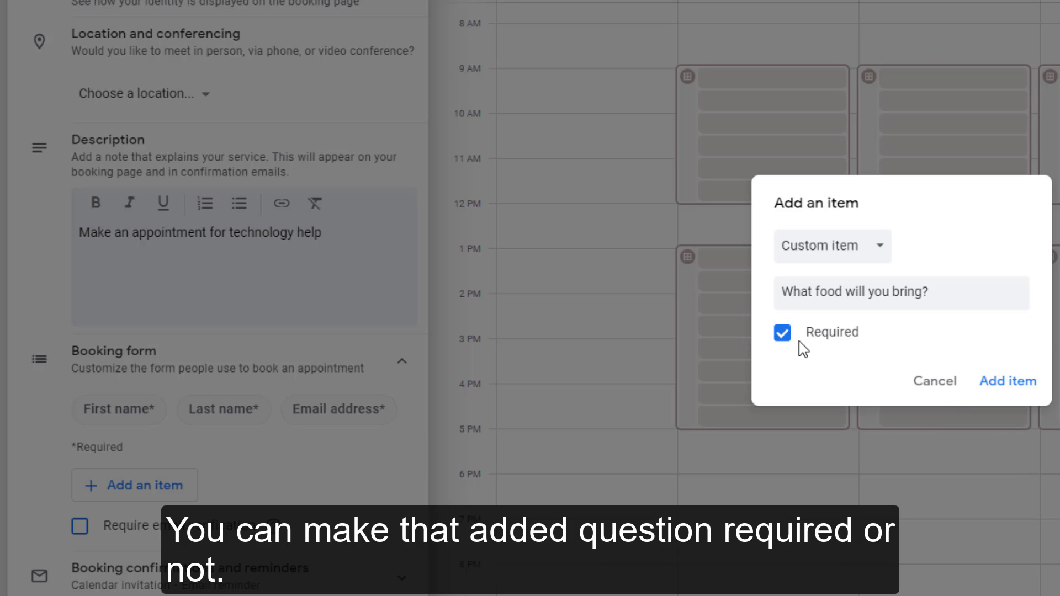
{"action": "left_click", "coordinate": [1025, 382]}
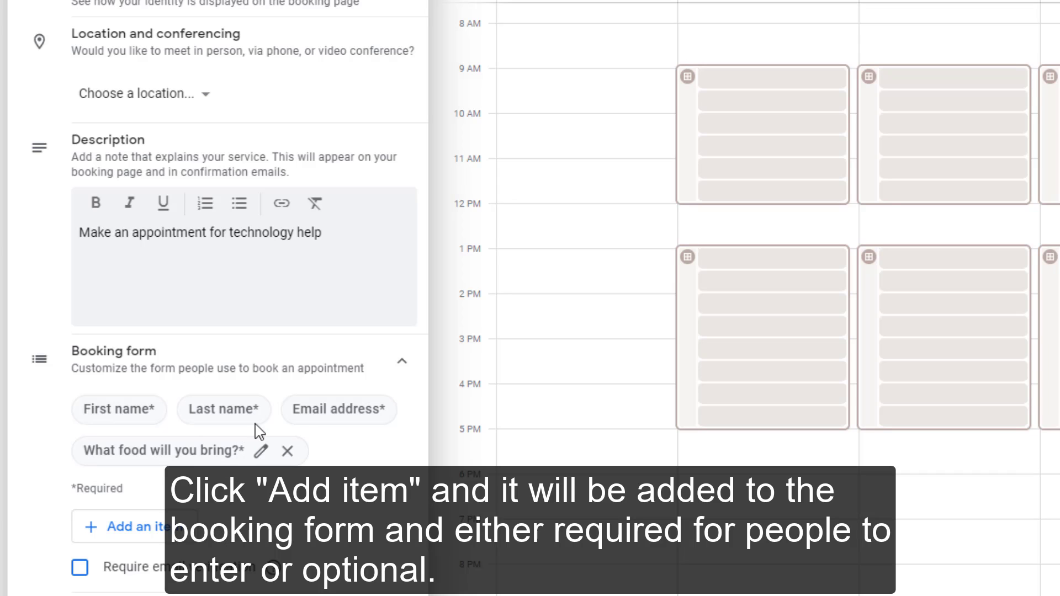
Step: Keep the email reminder at 1 day before, try adding a second reminder and remove it, and save the schedule
{"action": "scroll", "coordinate": [329, 468], "scroll_direction": "down", "scroll_amount": 6}
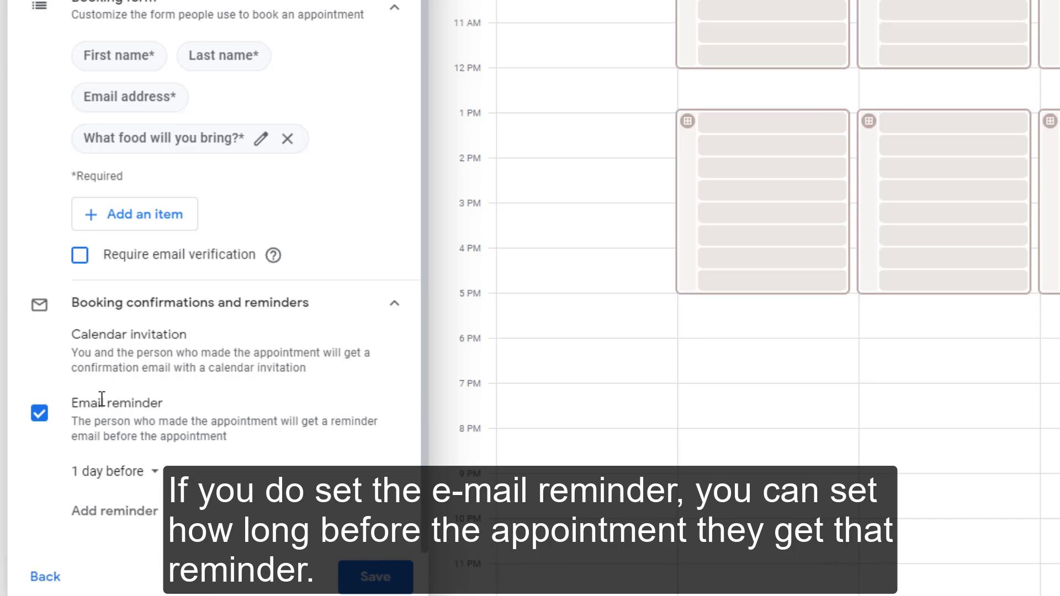
{"action": "left_click", "coordinate": [152, 473]}
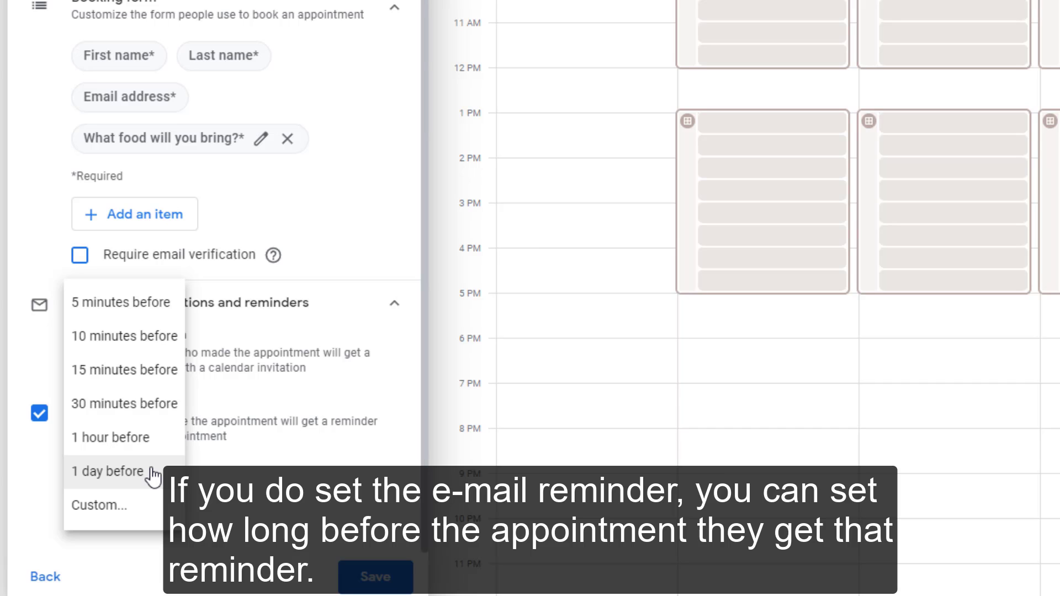
{"action": "left_click", "coordinate": [152, 473]}
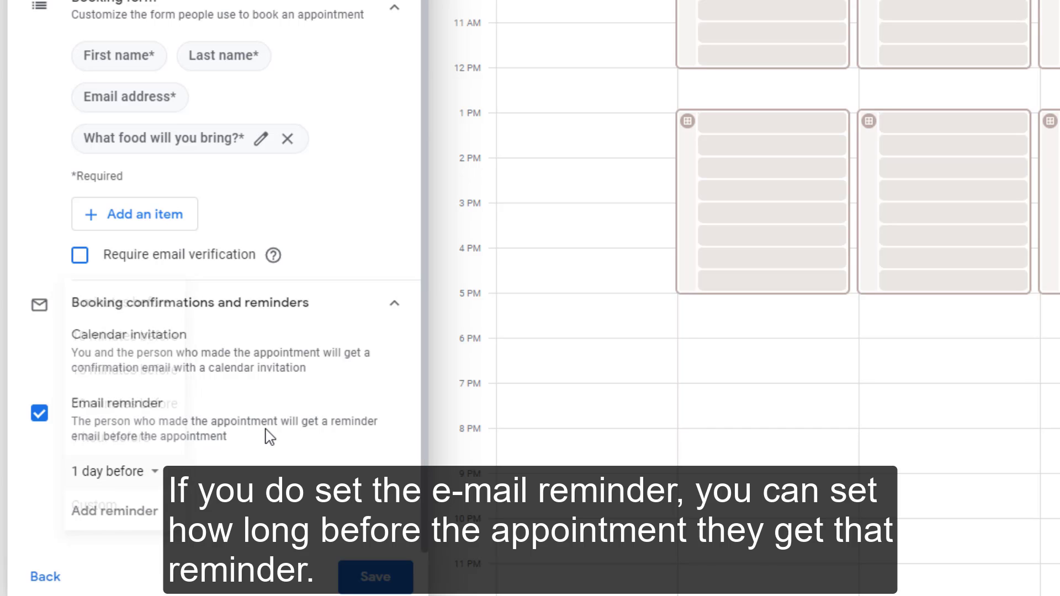
{"action": "left_click", "coordinate": [140, 512]}
{"action": "scroll", "coordinate": [231, 450], "scroll_direction": "down", "scroll_amount": 1}
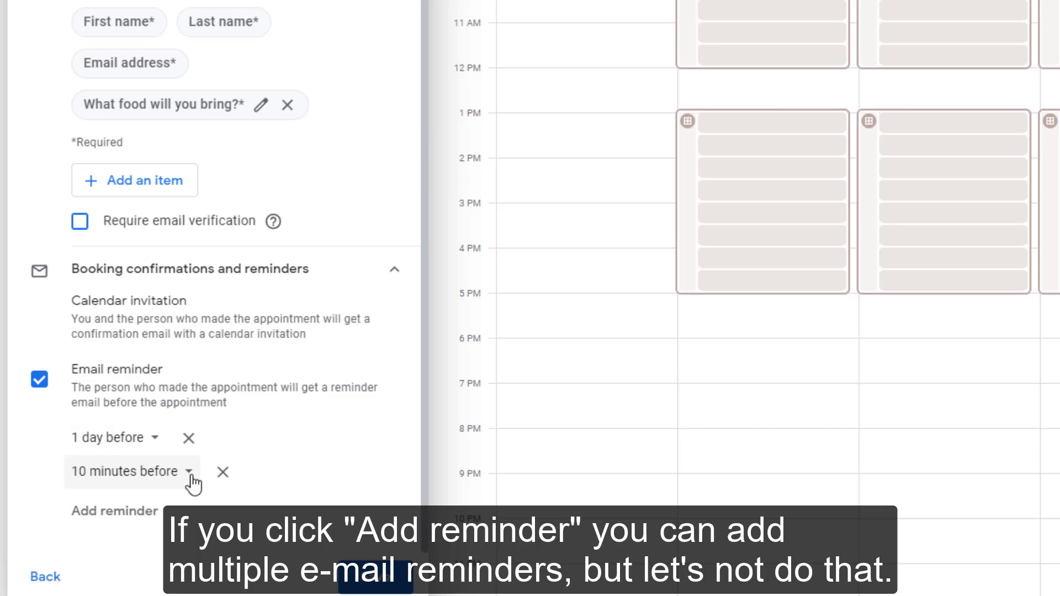
{"action": "left_click", "coordinate": [223, 472]}
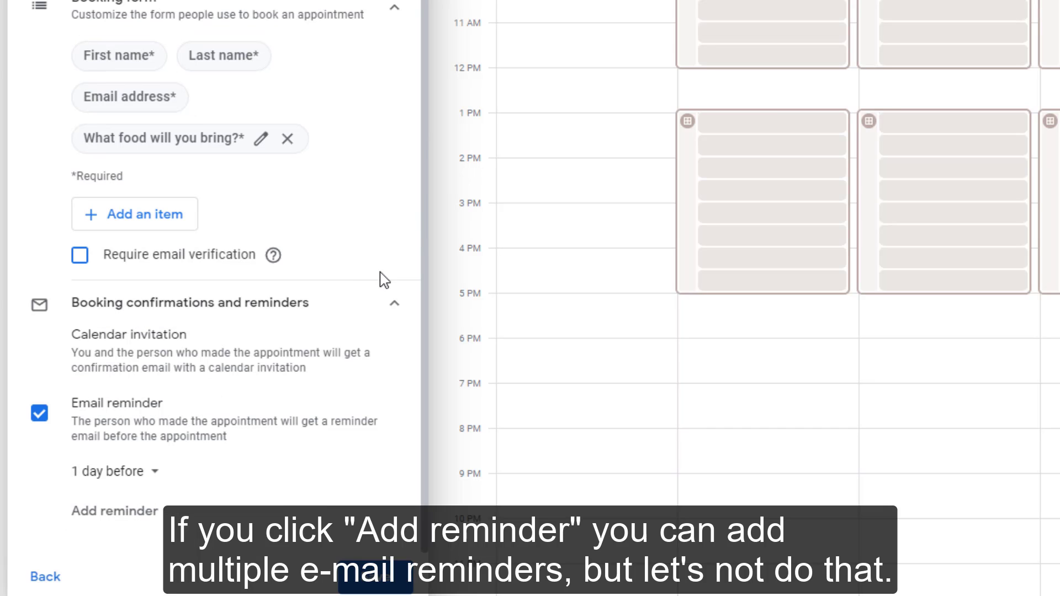
{"action": "left_click", "coordinate": [374, 558]}
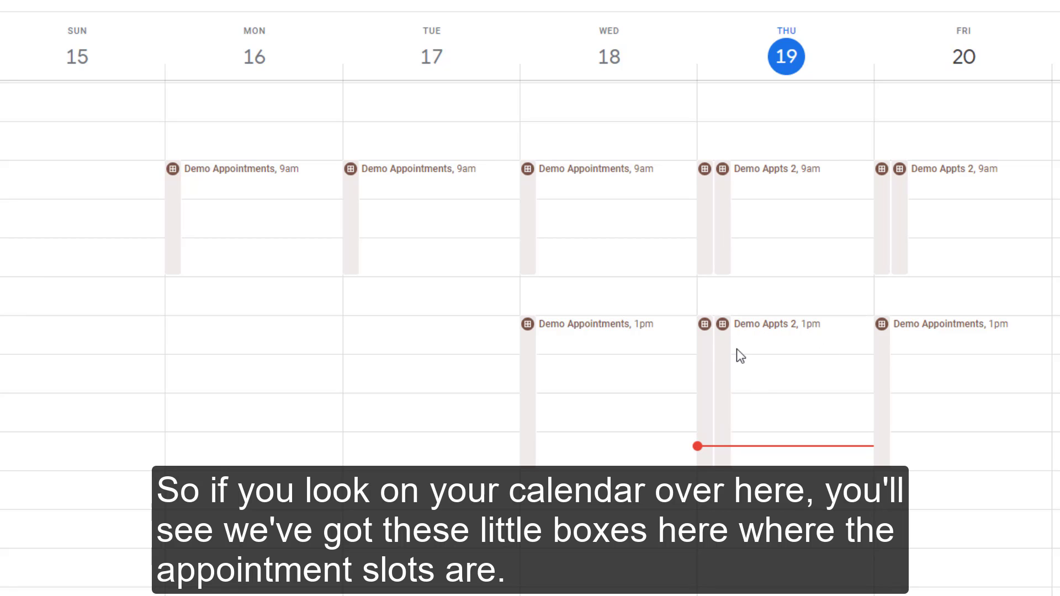
Step: From the Demo Appts 2 slot on Thursday the 19th, open the page showing all appointment schedules and copy its web address
{"action": "left_click", "coordinate": [751, 336]}
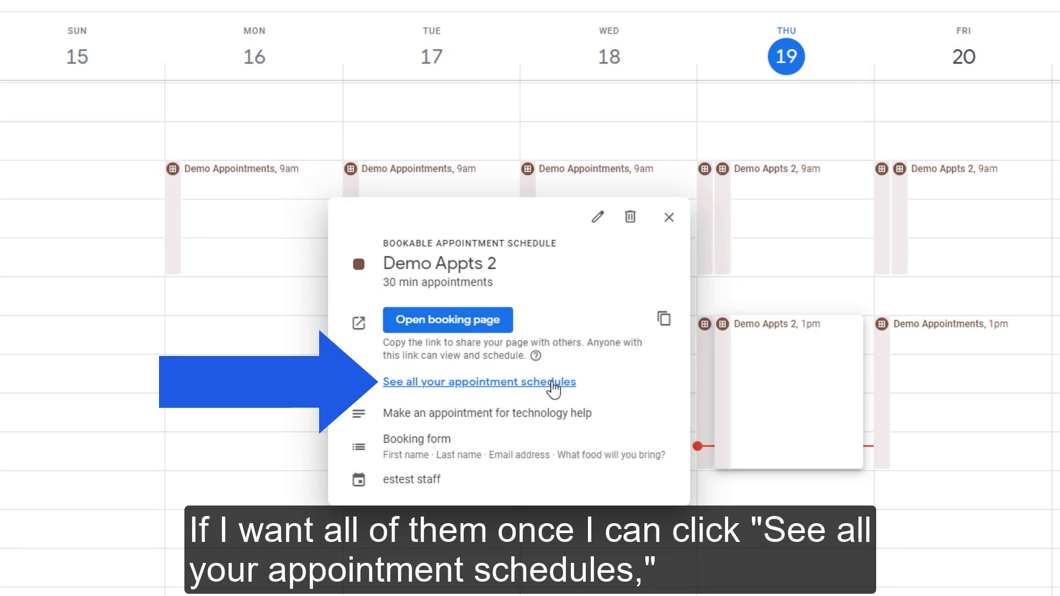
{"action": "left_click", "coordinate": [552, 388]}
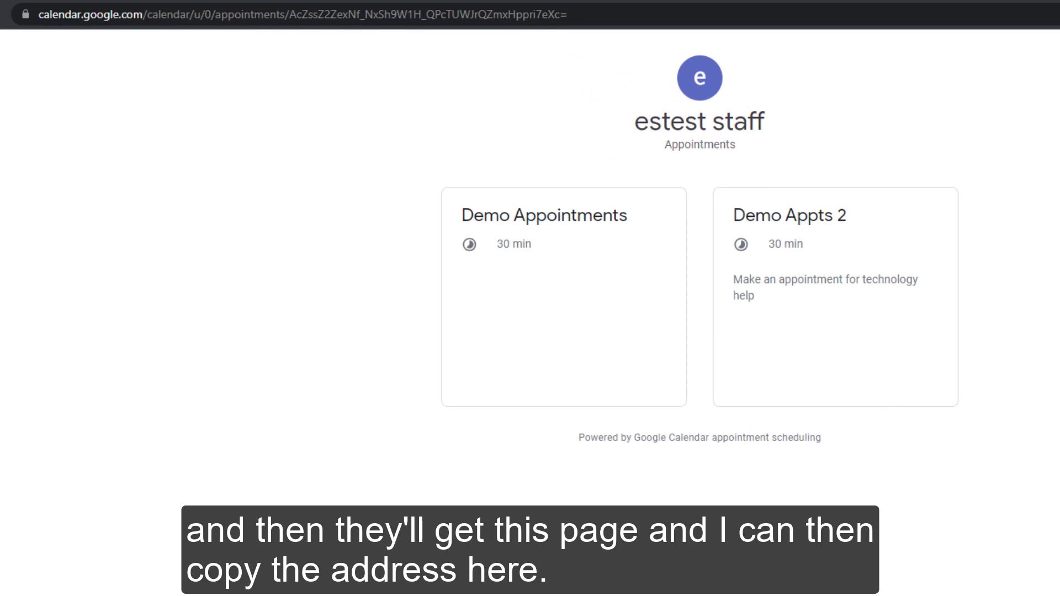
{"action": "left_click", "coordinate": [483, 22]}
{"action": "right_click", "coordinate": [481, 23]}
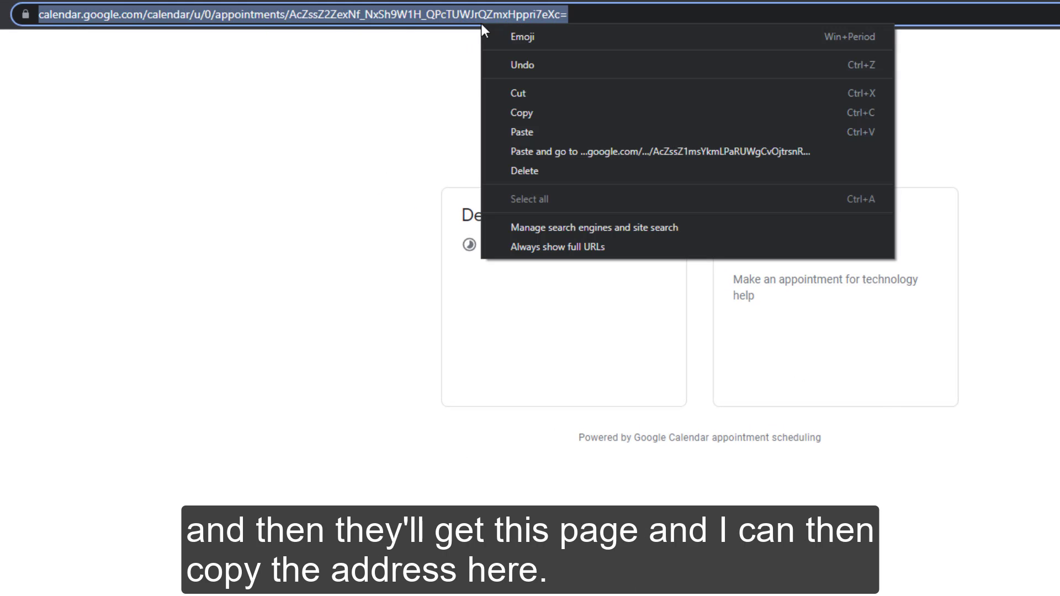
{"action": "left_click", "coordinate": [524, 113]}
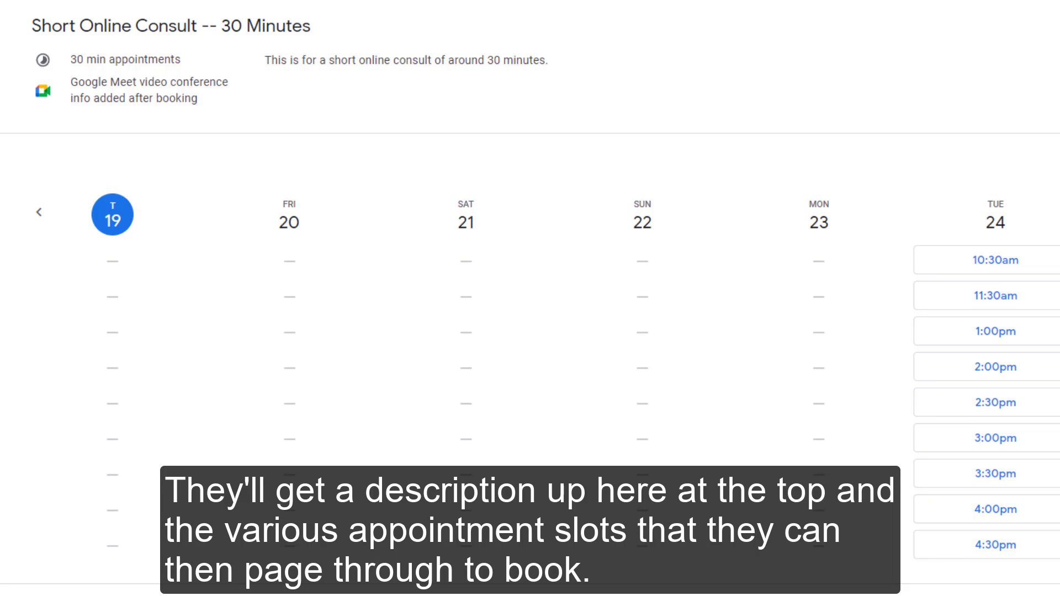
Step: Page forward two weeks and back one week through the available slots on the Short Online Consult booking page
{"action": "left_click", "coordinate": [1059, 212]}
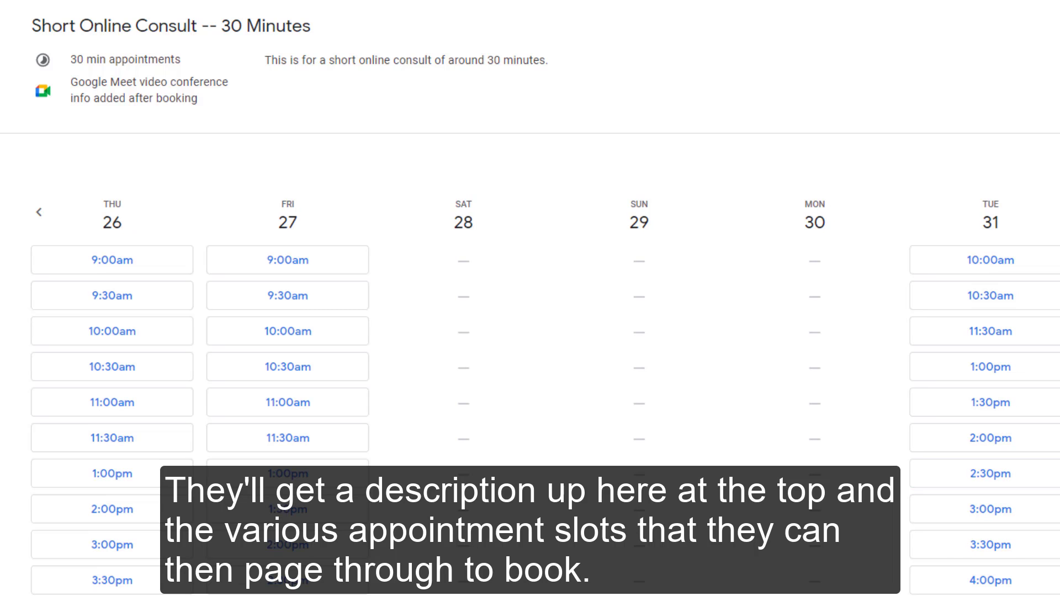
{"action": "left_click", "coordinate": [1059, 212]}
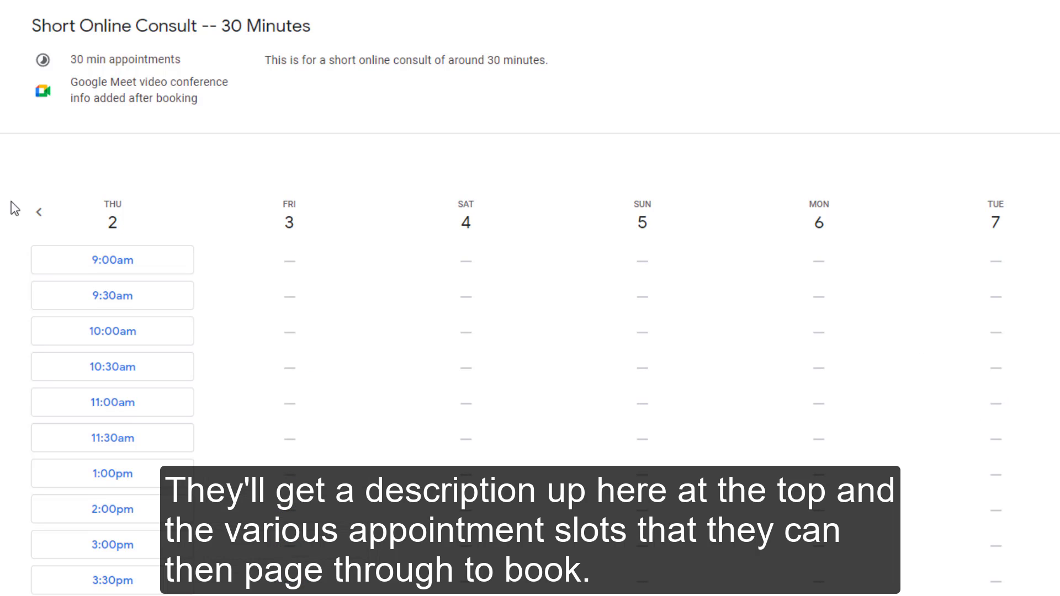
{"action": "left_click", "coordinate": [43, 214]}
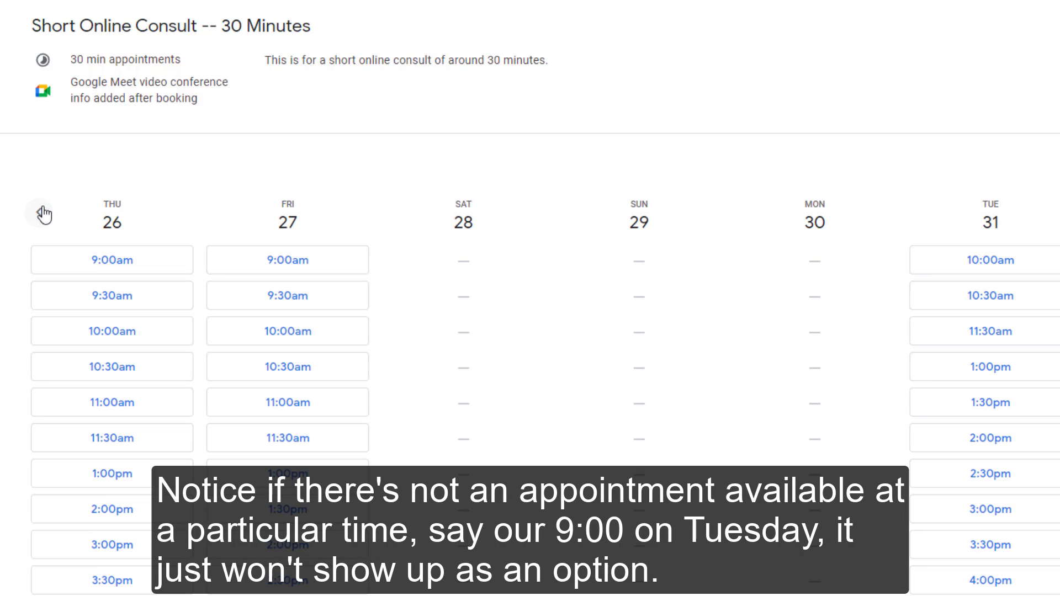